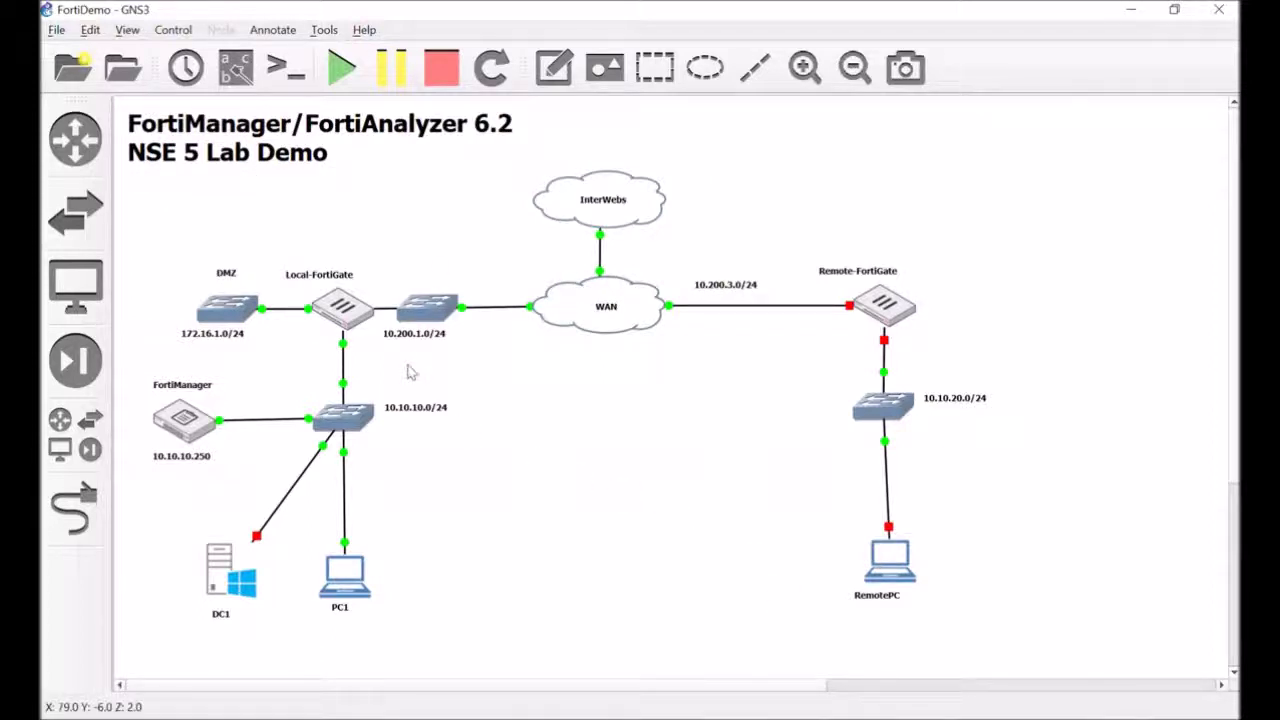
Drag the Local-FortiGate label so it sits centred above the FortiGate icon
{"action": "left_click", "coordinate": [328, 279]}
{"action": "mouse_move", "coordinate": [328, 281]}
{"action": "left_mouse_down"}
{"action": "mouse_move", "coordinate": [352, 281]}
{"action": "mouse_move", "coordinate": [342, 276]}
{"action": "left_mouse_up"}
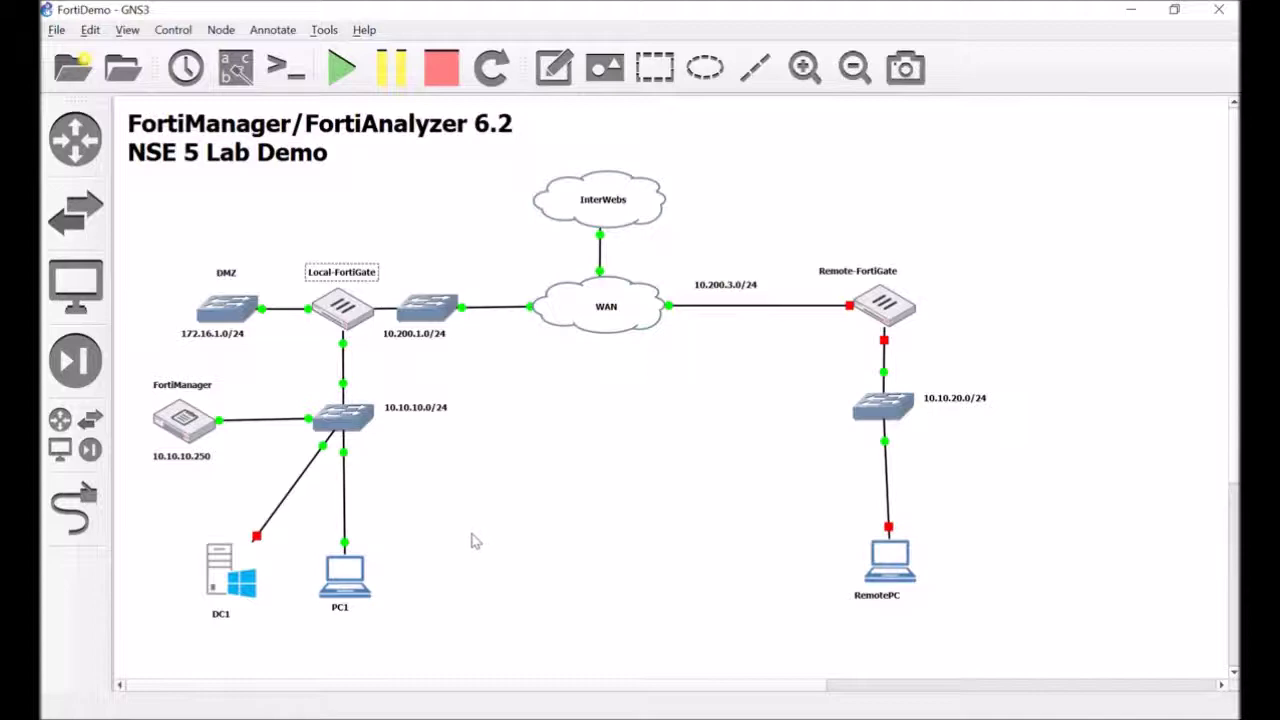
From PC1's Chrome browser, go to 10.10.10.250 and log in as admin
{"action": "left_click", "coordinate": [366, 592]}
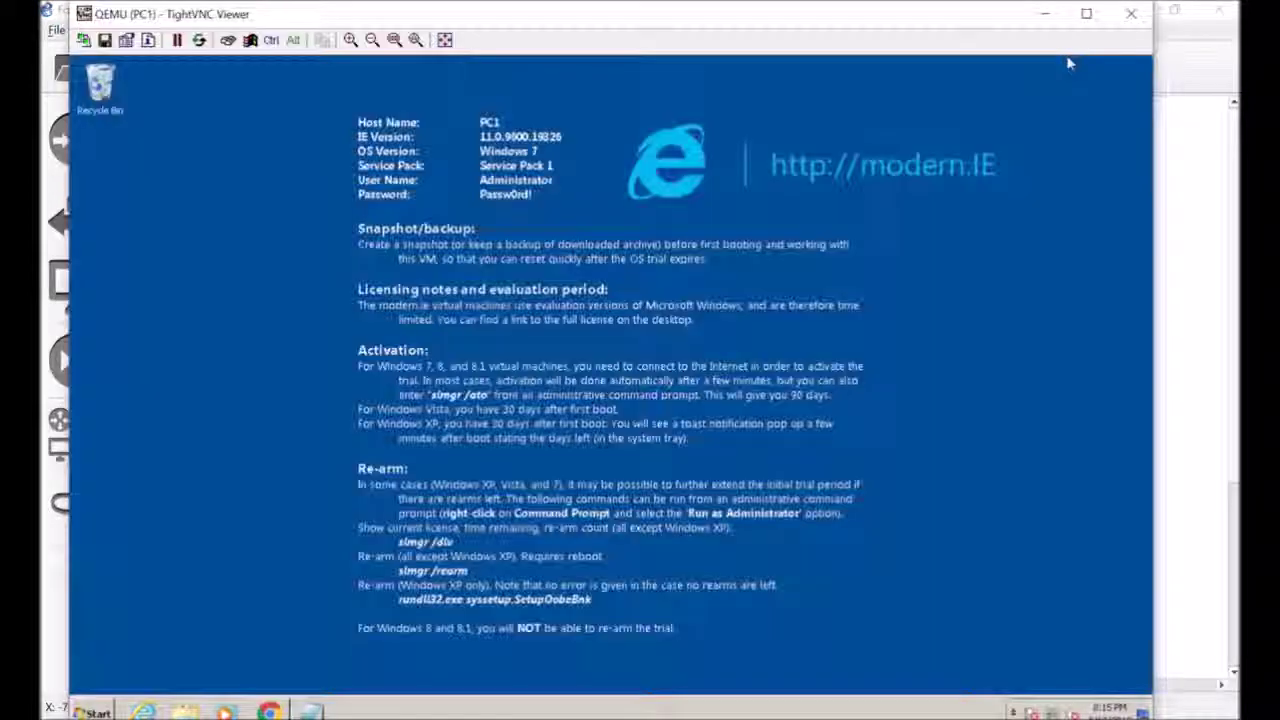
{"action": "left_click", "coordinate": [271, 710]}
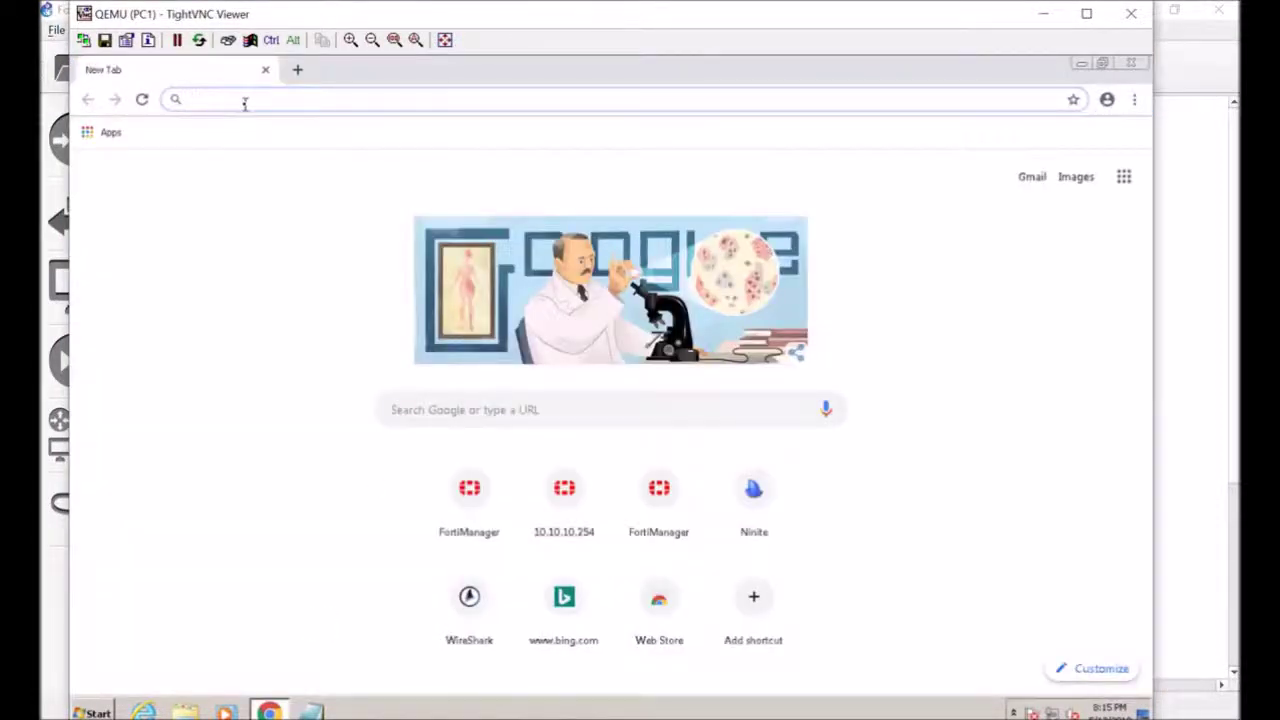
{"action": "type", "text": "10"}
{"action": "key", "text": "BackSpace"}
{"action": "key", "text": "BackSpace"}
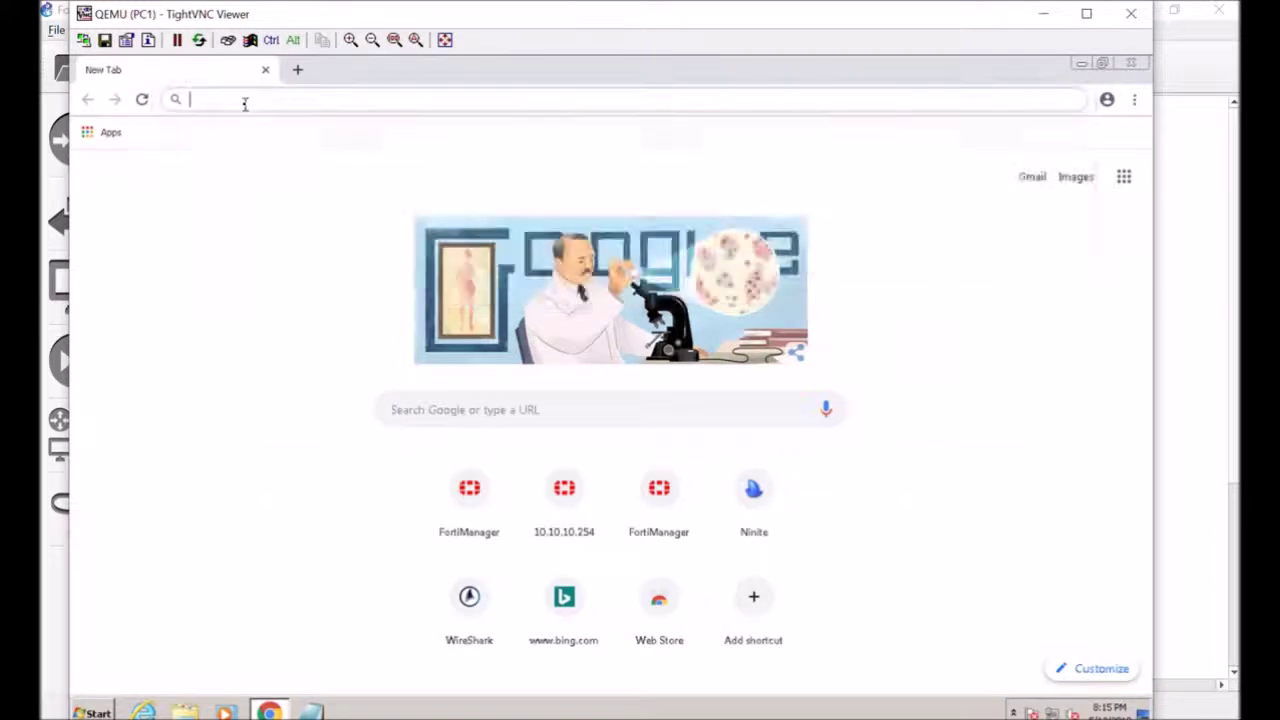
{"action": "type", "text": "10.10.10.250"}
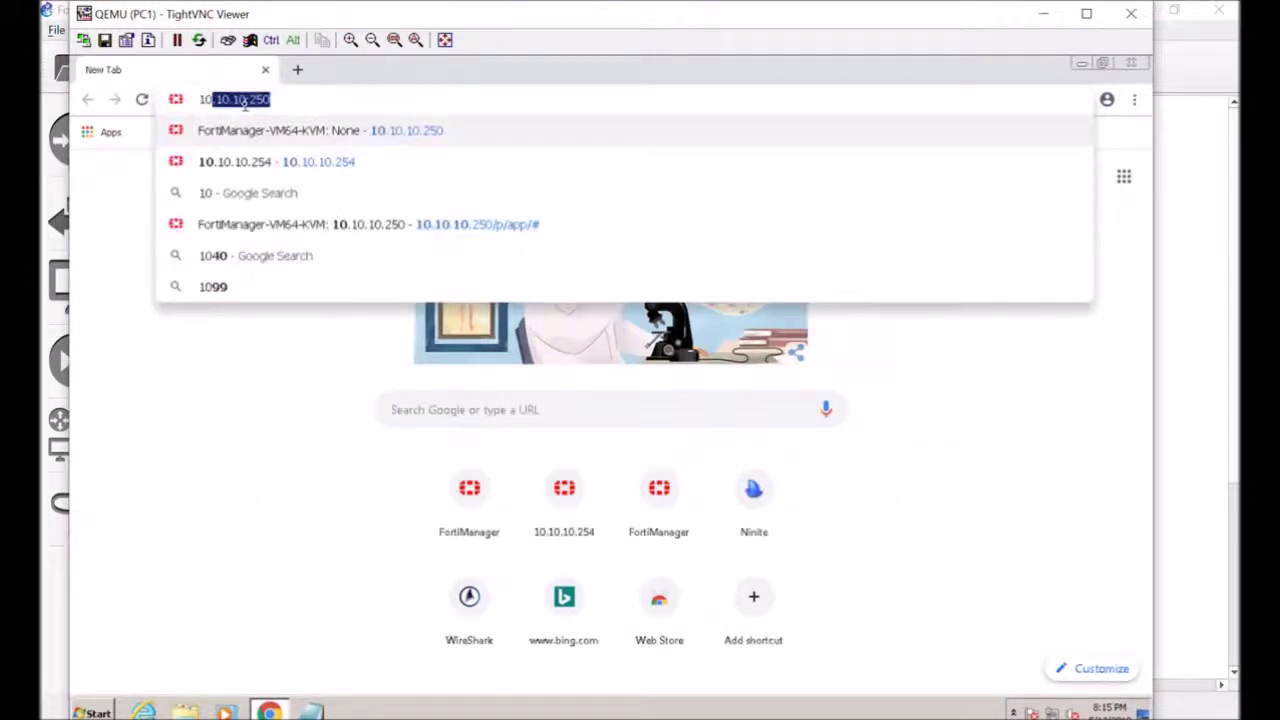
{"action": "key", "text": "Return"}
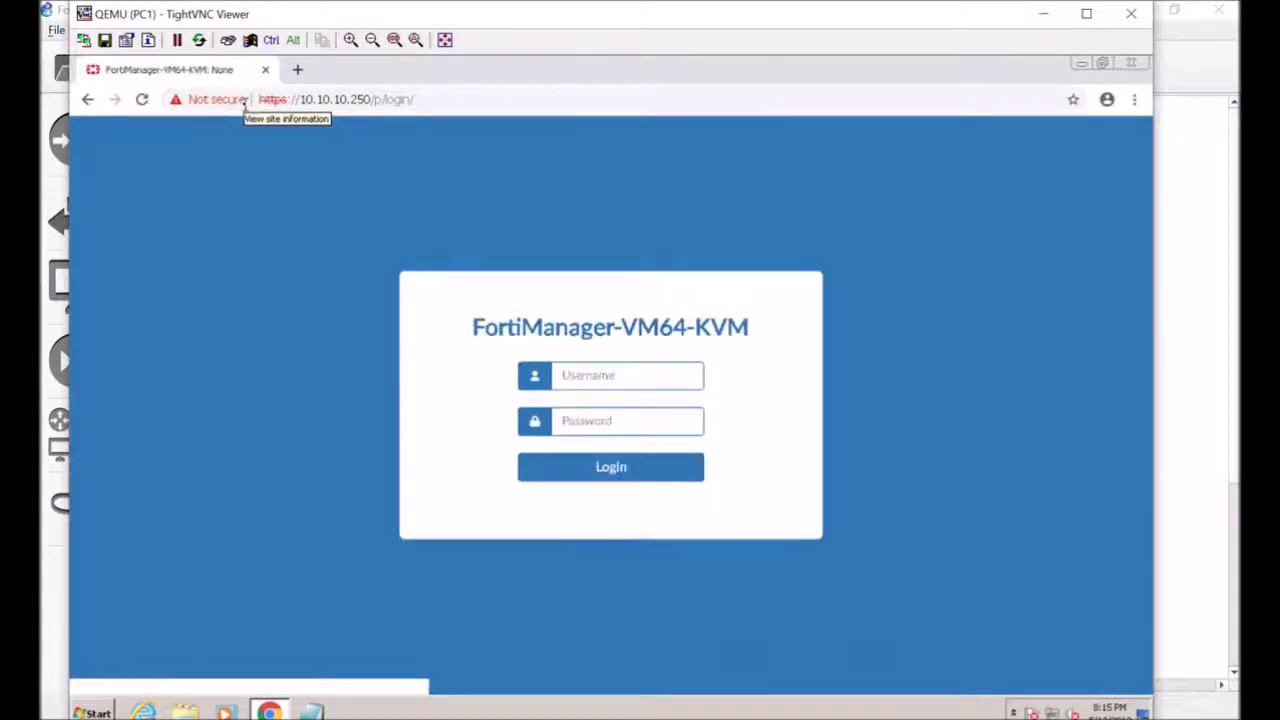
{"action": "type", "text": "admin"}
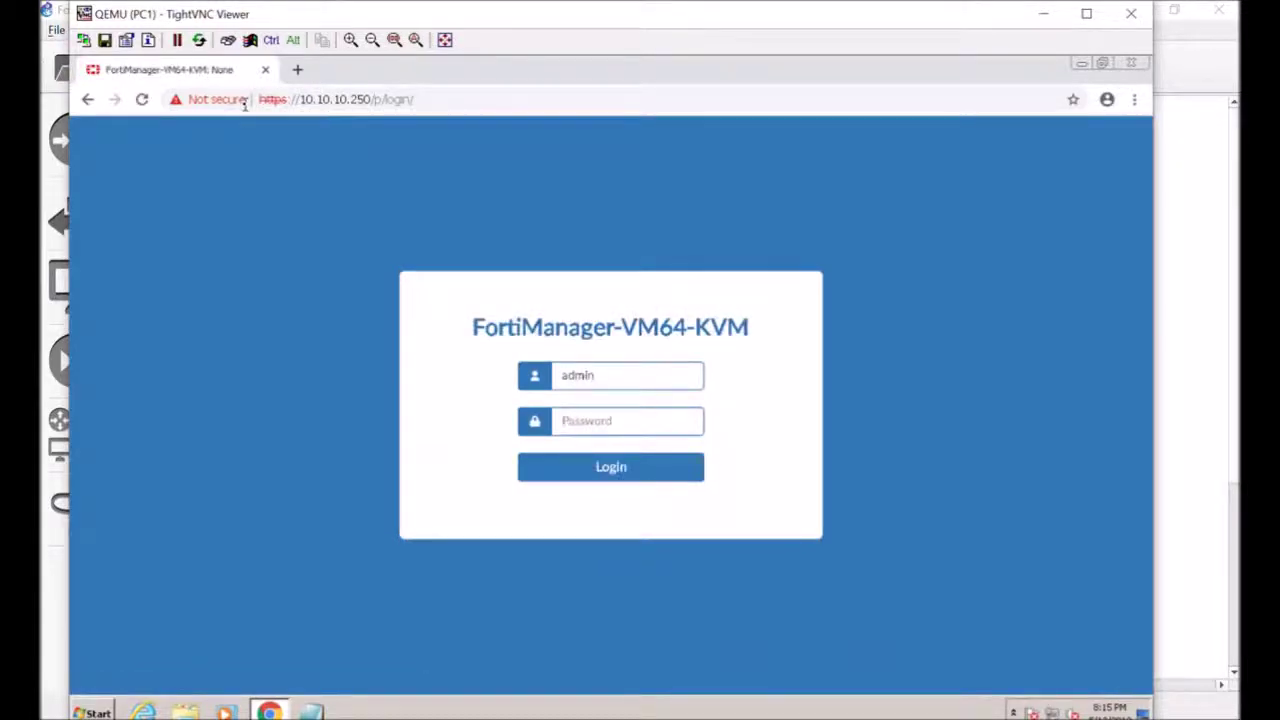
{"action": "key", "text": "Return"}
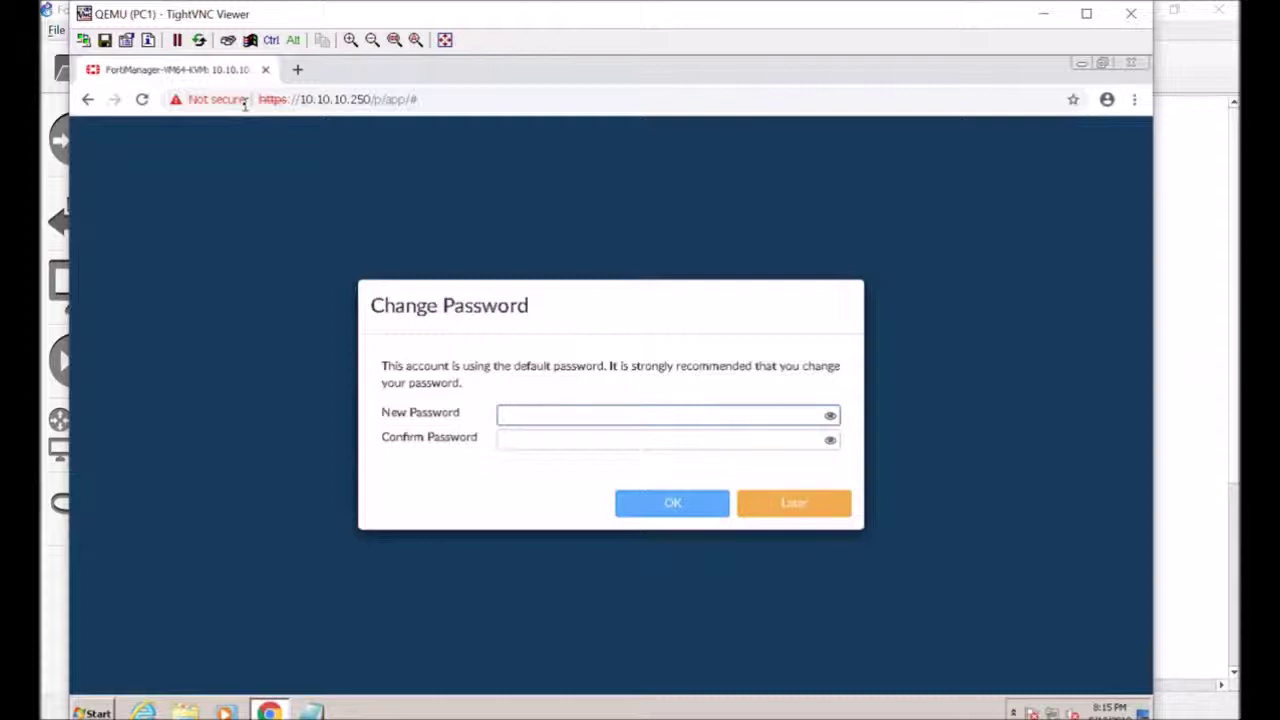
Enter and confirm a new administrator password, then open the System Settings dashboard
{"action": "type", "text": "adm"}
{"action": "key", "text": "BackSpace"}
{"action": "key", "text": "BackSpace"}
{"action": "key", "text": "BackSpace"}
{"action": "type", "text": "fortinet"}
{"action": "key", "text": "Tab"}
{"action": "type", "text": "fortinet"}
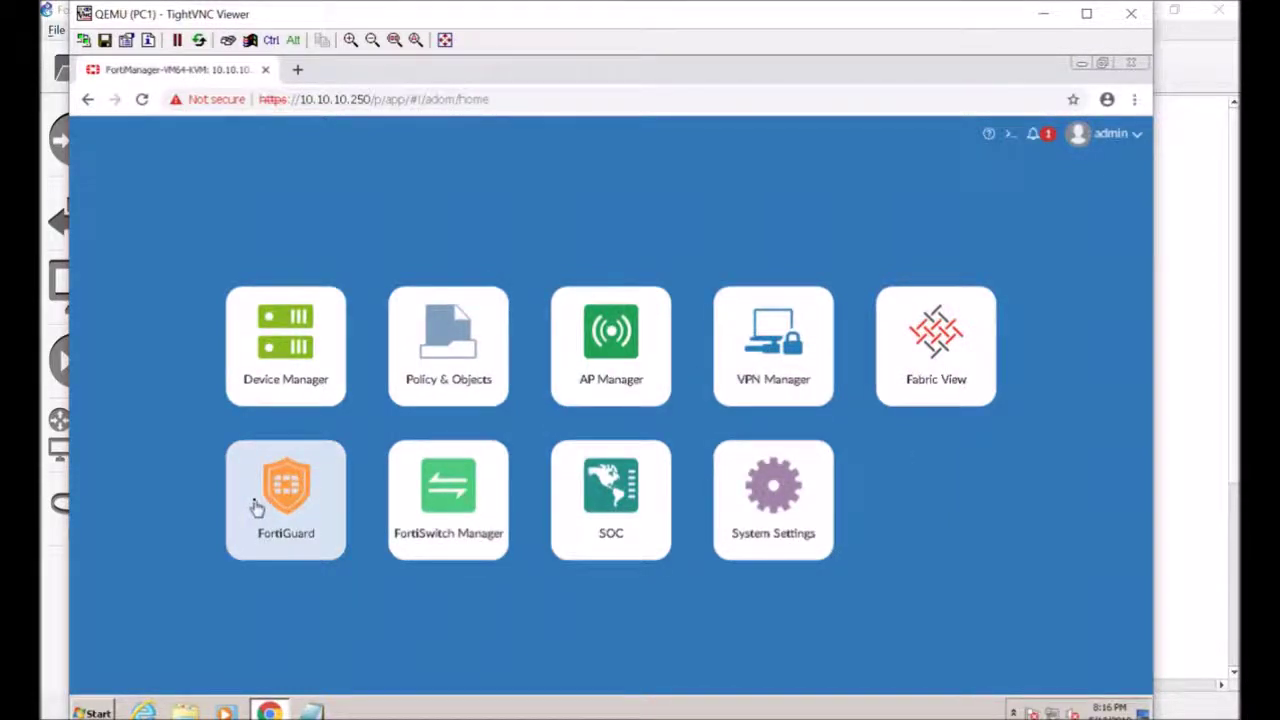
{"action": "left_click", "coordinate": [930, 395]}
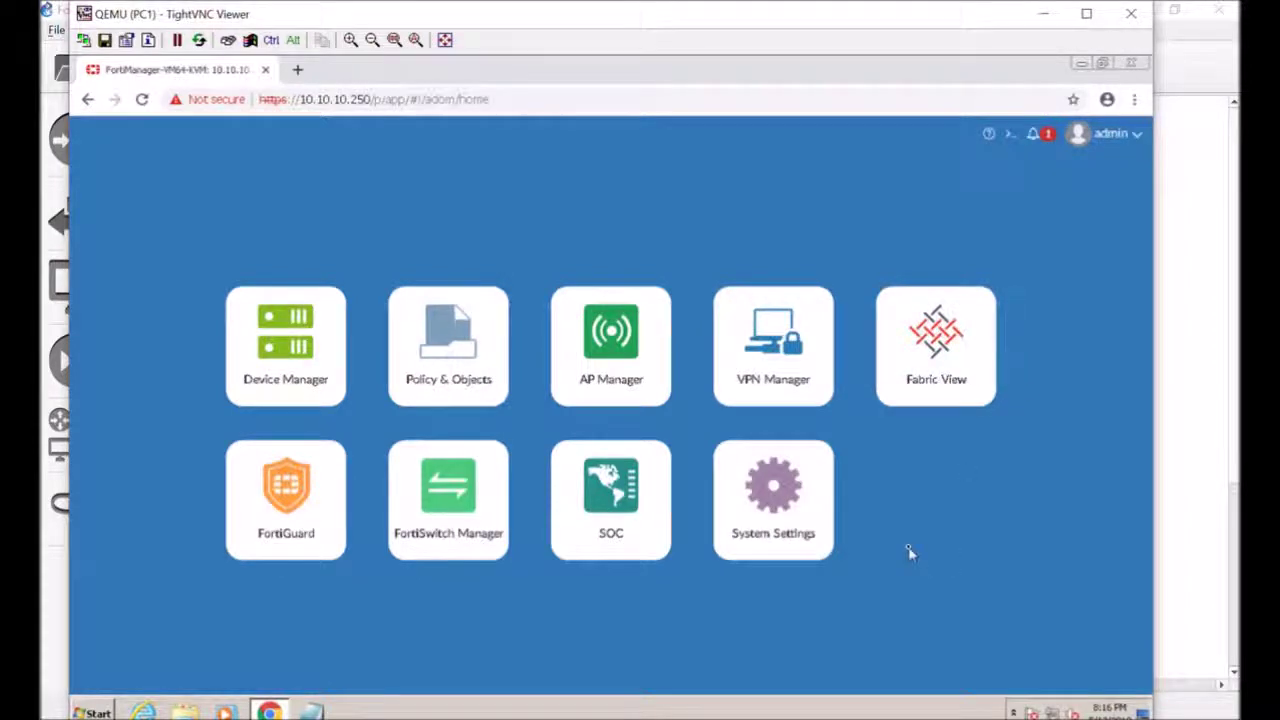
{"action": "left_click", "coordinate": [821, 533]}
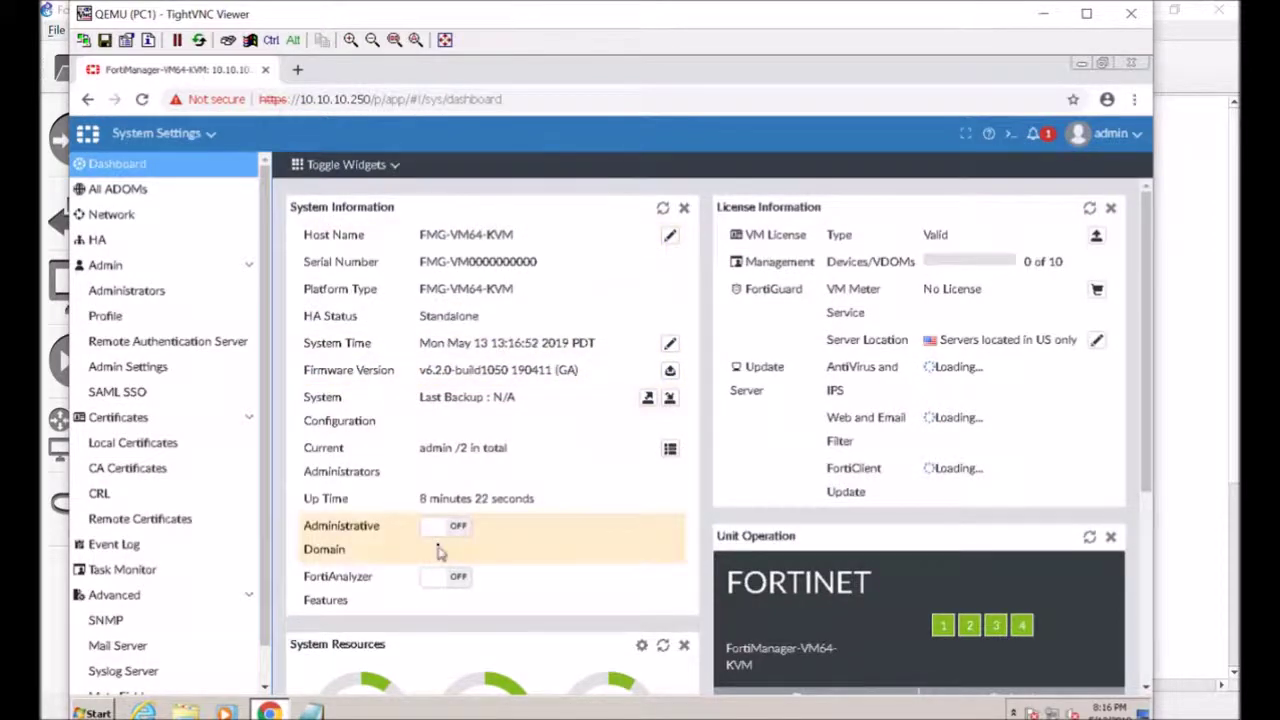
Replace the host name FMG-VM64-KVM with FortiManager and save it
{"action": "left_click", "coordinate": [670, 234]}
{"action": "left_click_drag", "start_coordinate": [556, 238], "coordinate": [372, 237]}
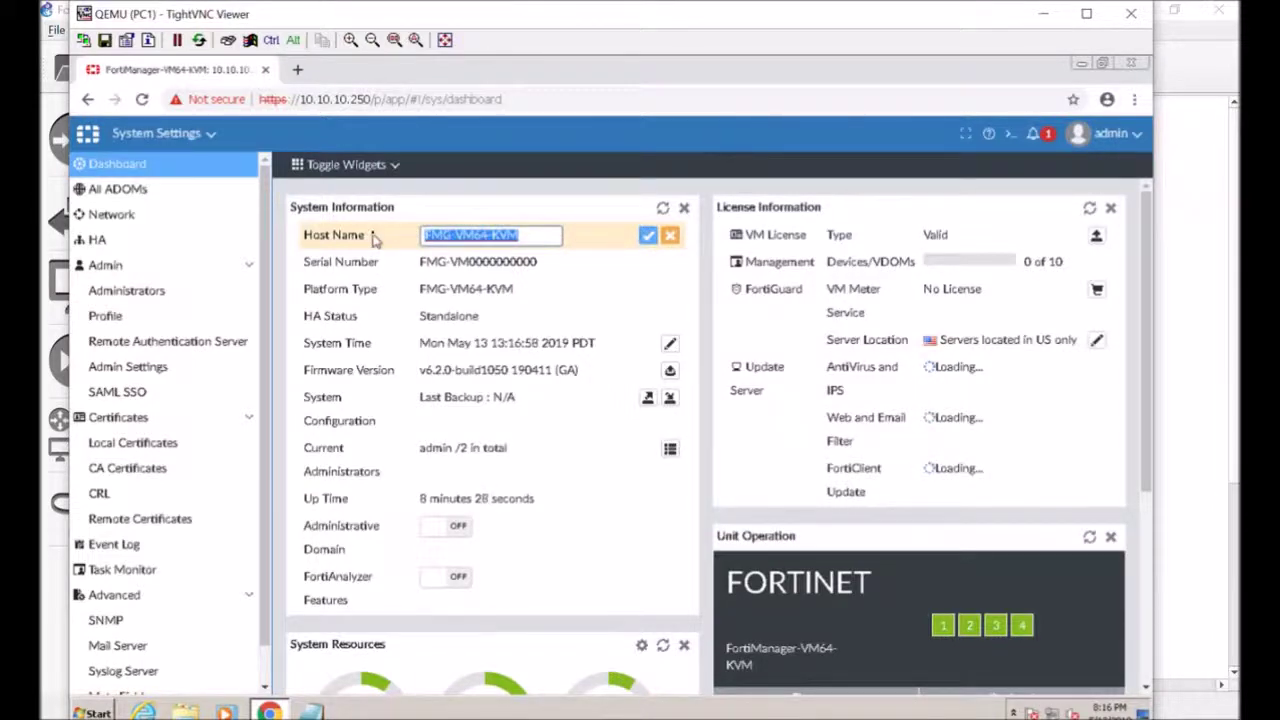
{"action": "type", "text": "Forti"}
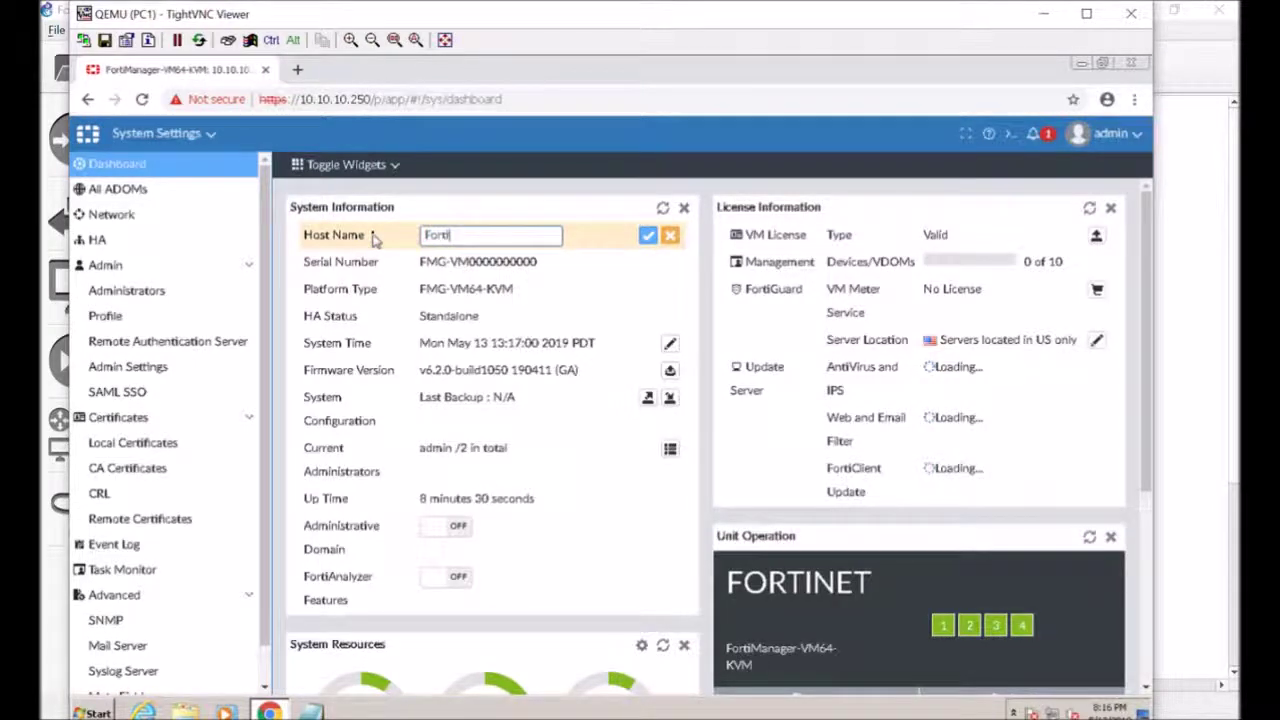
{"action": "type", "text": "Manager"}
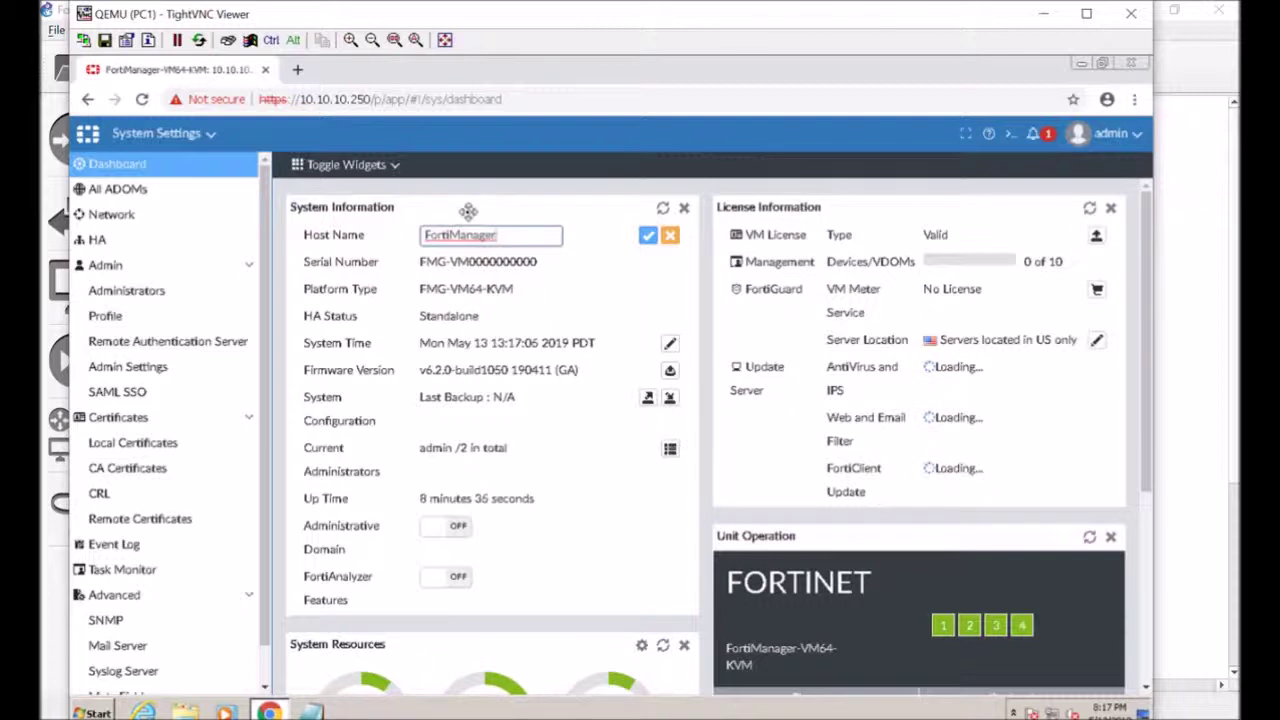
{"action": "left_click", "coordinate": [648, 235]}
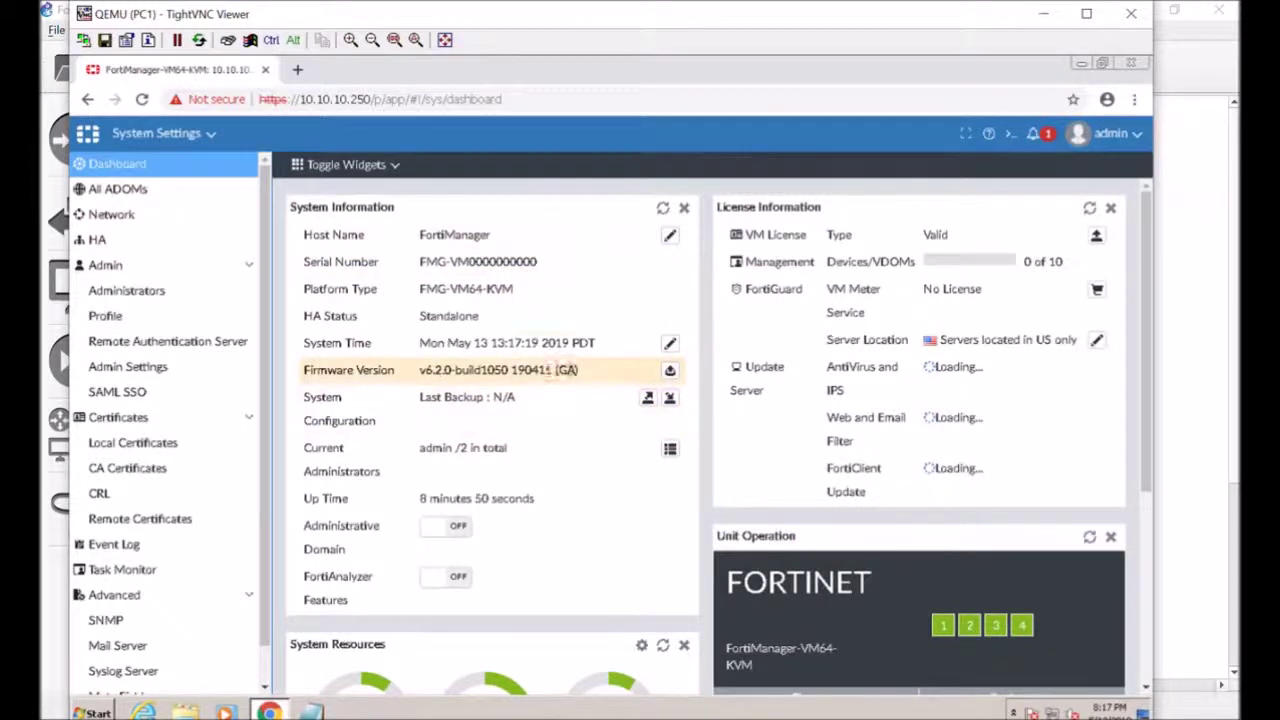
Set the system time zone to (GMT-7:00) Arizona and save it
{"action": "left_click", "coordinate": [670, 344]}
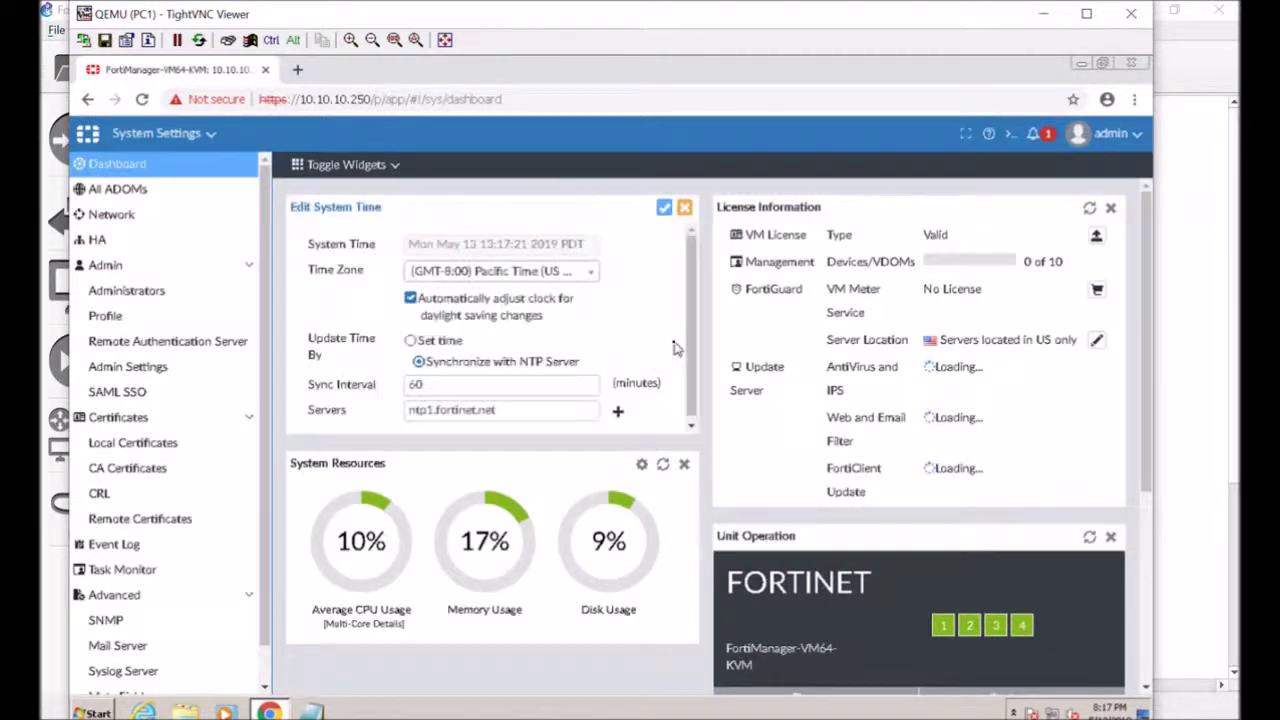
{"action": "left_click", "coordinate": [590, 272]}
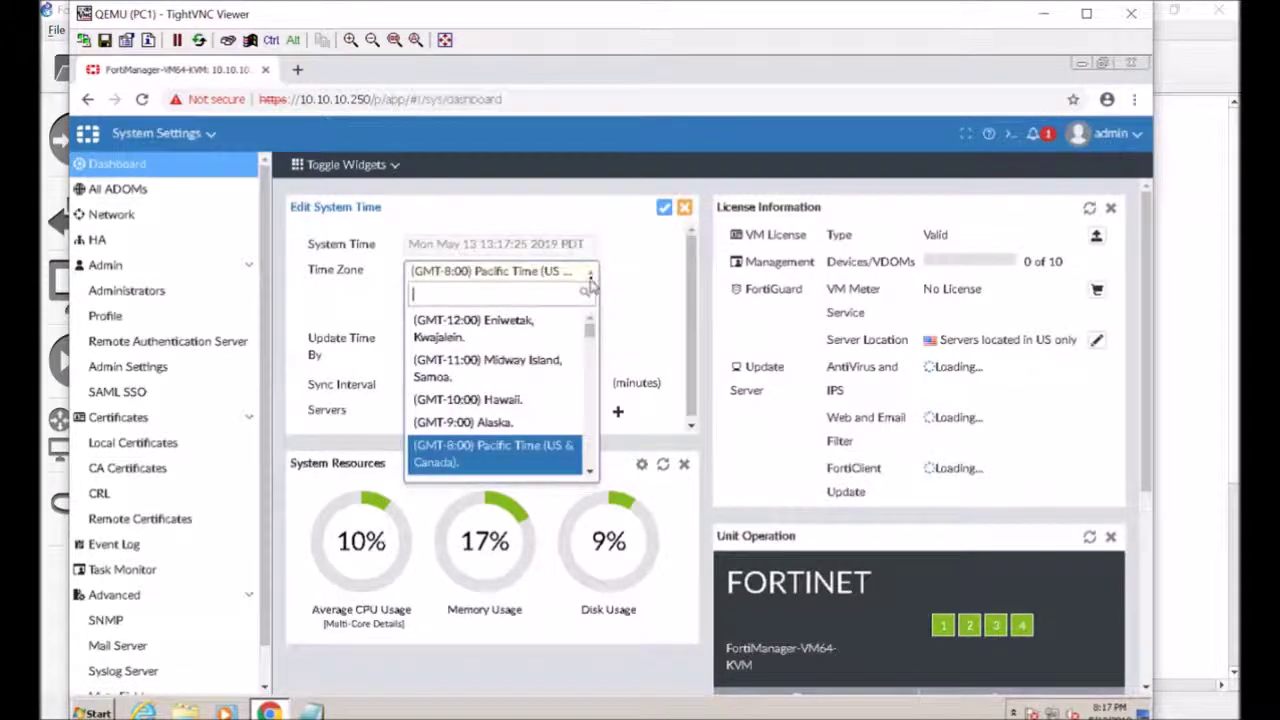
{"action": "scroll", "coordinate": [575, 365], "scroll_direction": "down", "scroll_amount": 1}
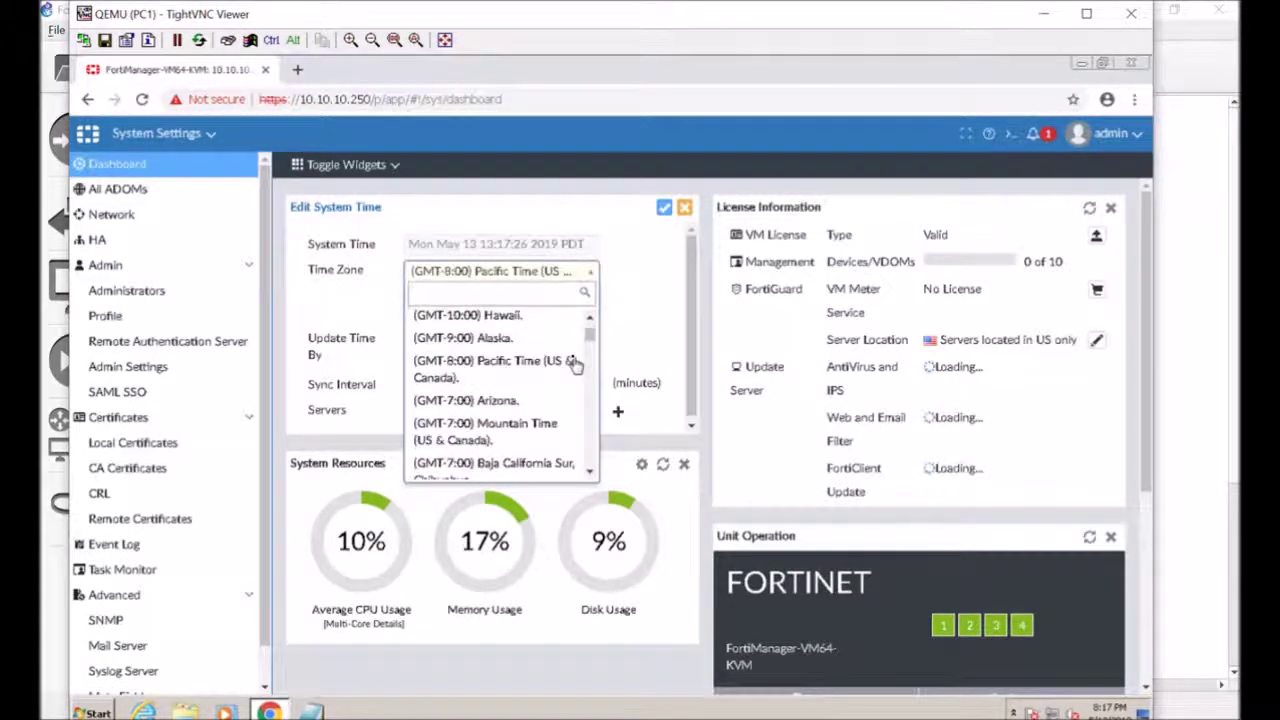
{"action": "left_click", "coordinate": [516, 402]}
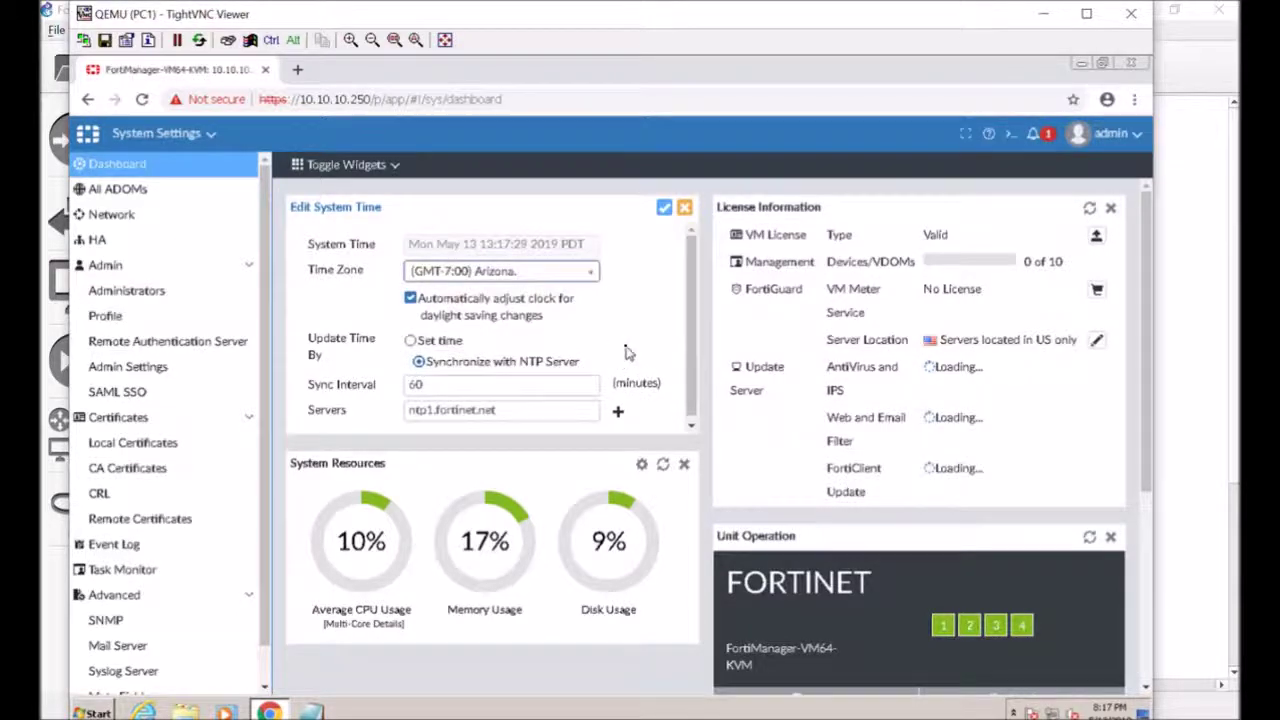
{"action": "scroll", "coordinate": [632, 352], "scroll_direction": "down", "scroll_amount": 1}
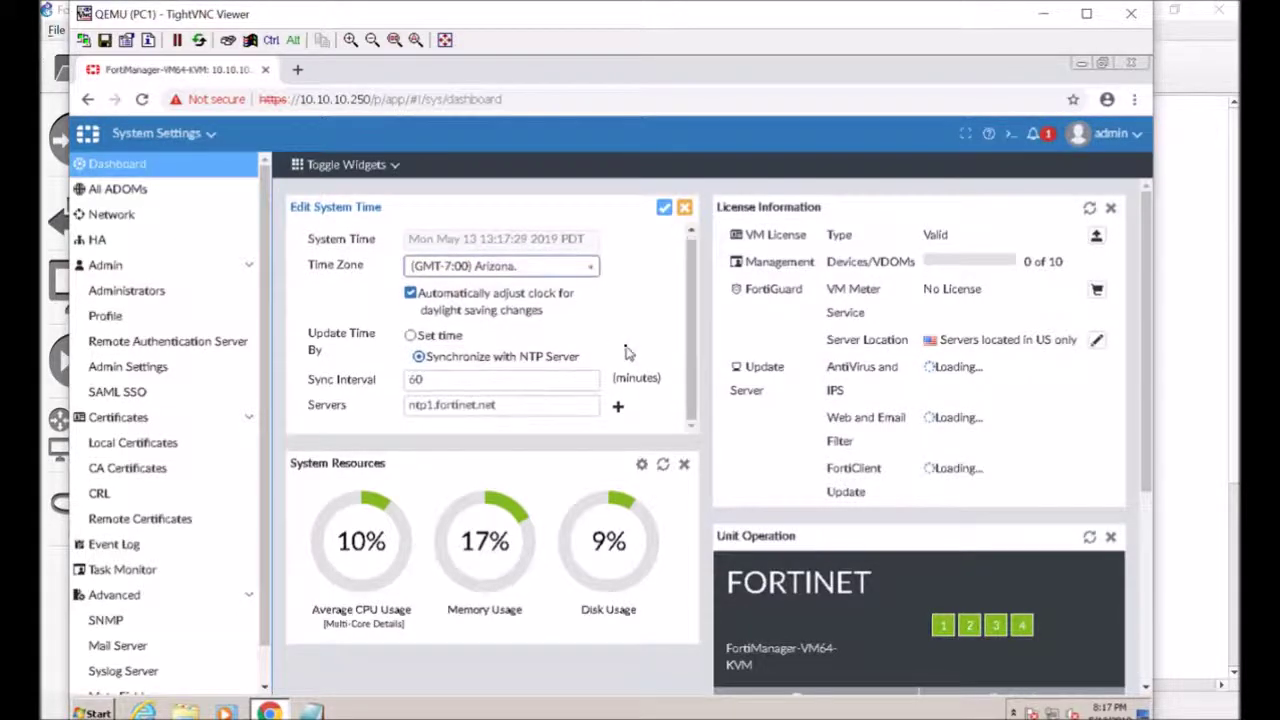
{"action": "left_click", "coordinate": [667, 207]}
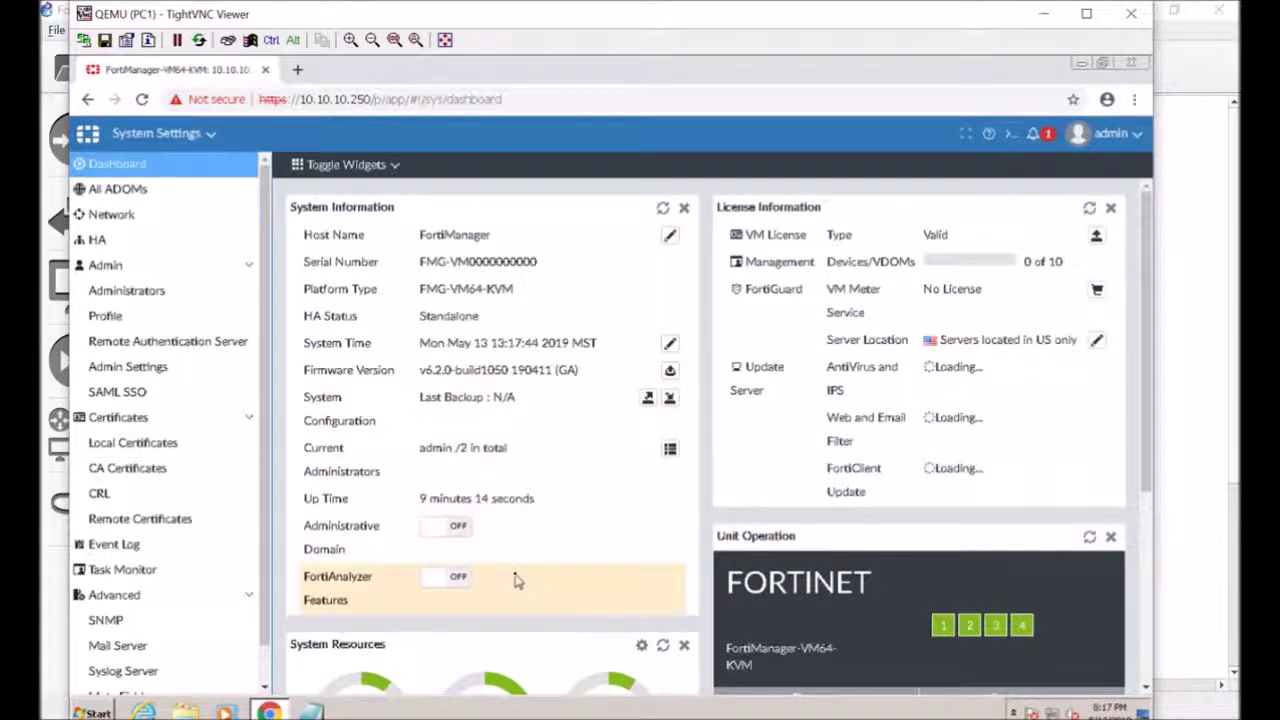
{"action": "scroll", "coordinate": [520, 588], "scroll_direction": "down", "scroll_amount": 1}
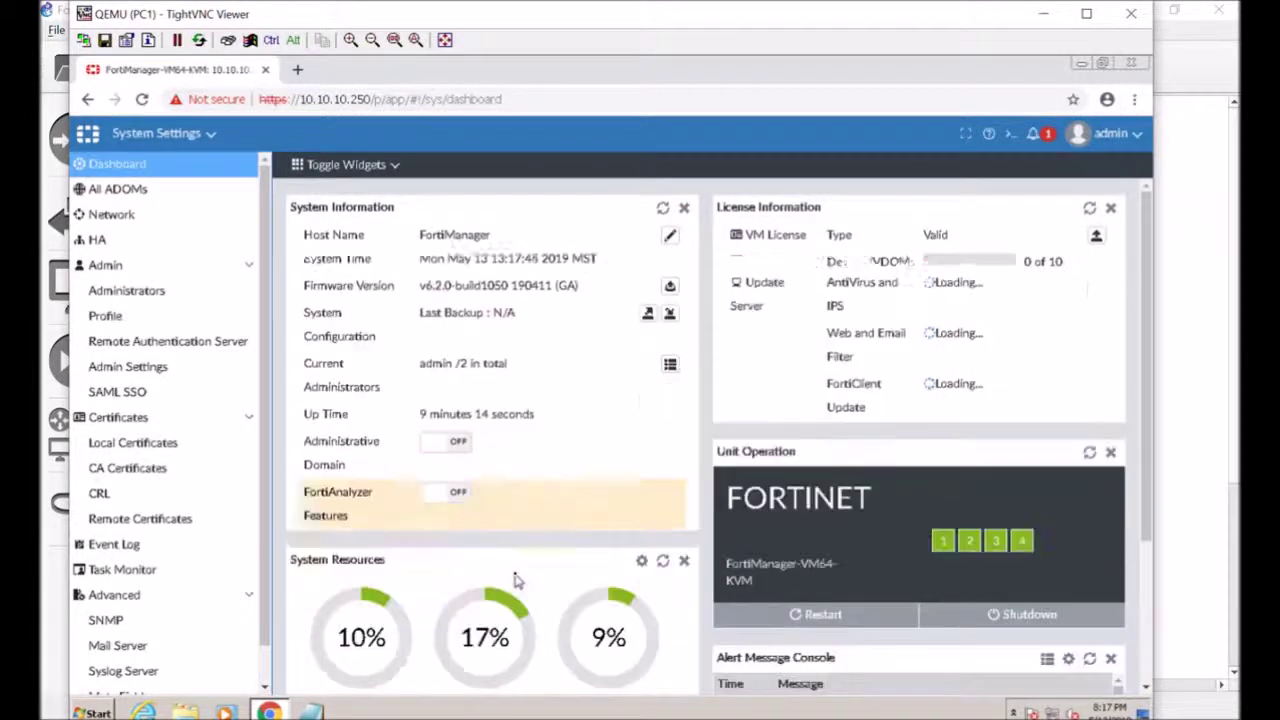
{"action": "left_click", "coordinate": [460, 498]}
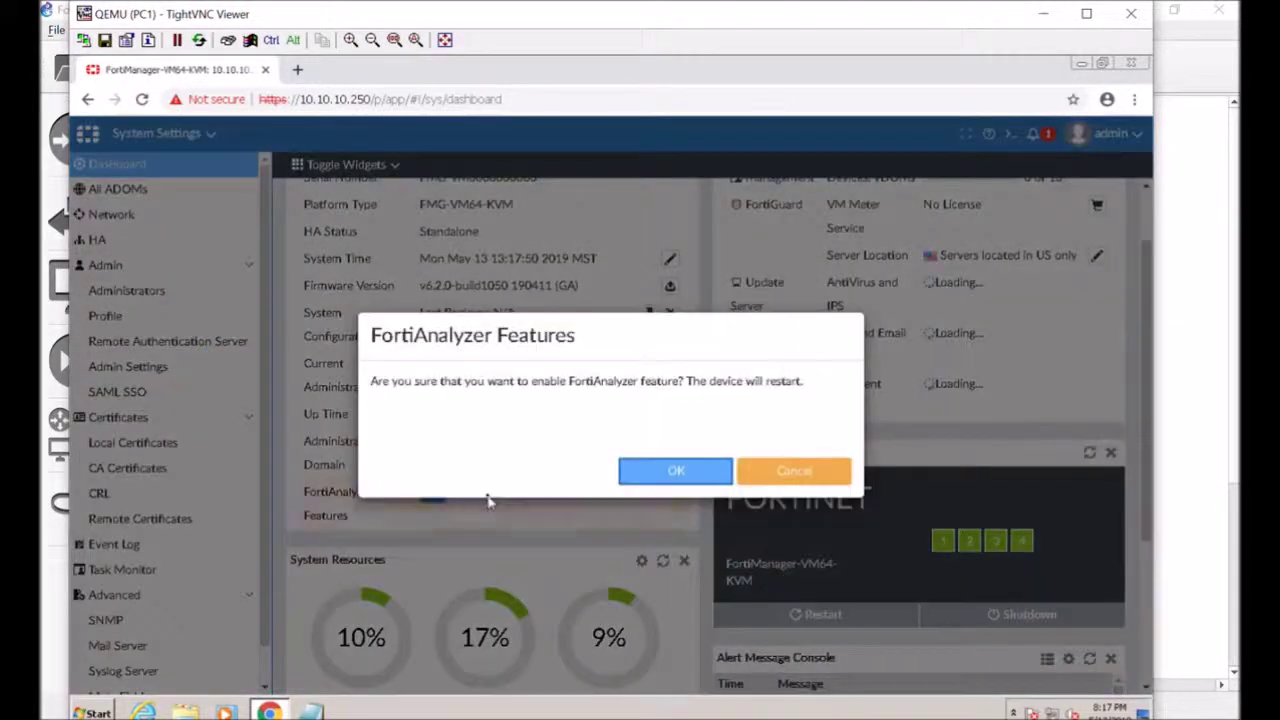
{"action": "left_click", "coordinate": [787, 480]}
{"action": "scroll", "coordinate": [563, 500], "scroll_direction": "down", "scroll_amount": 3}
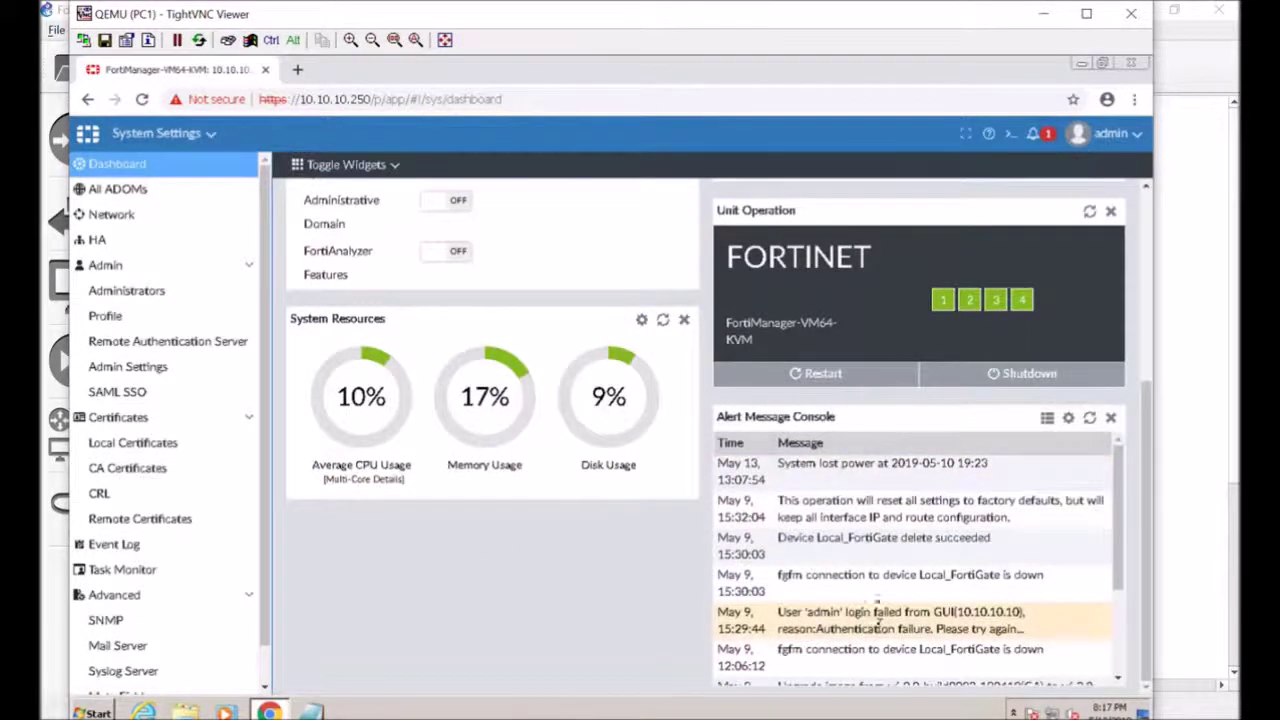
{"action": "scroll", "coordinate": [908, 516], "scroll_direction": "up", "scroll_amount": 3}
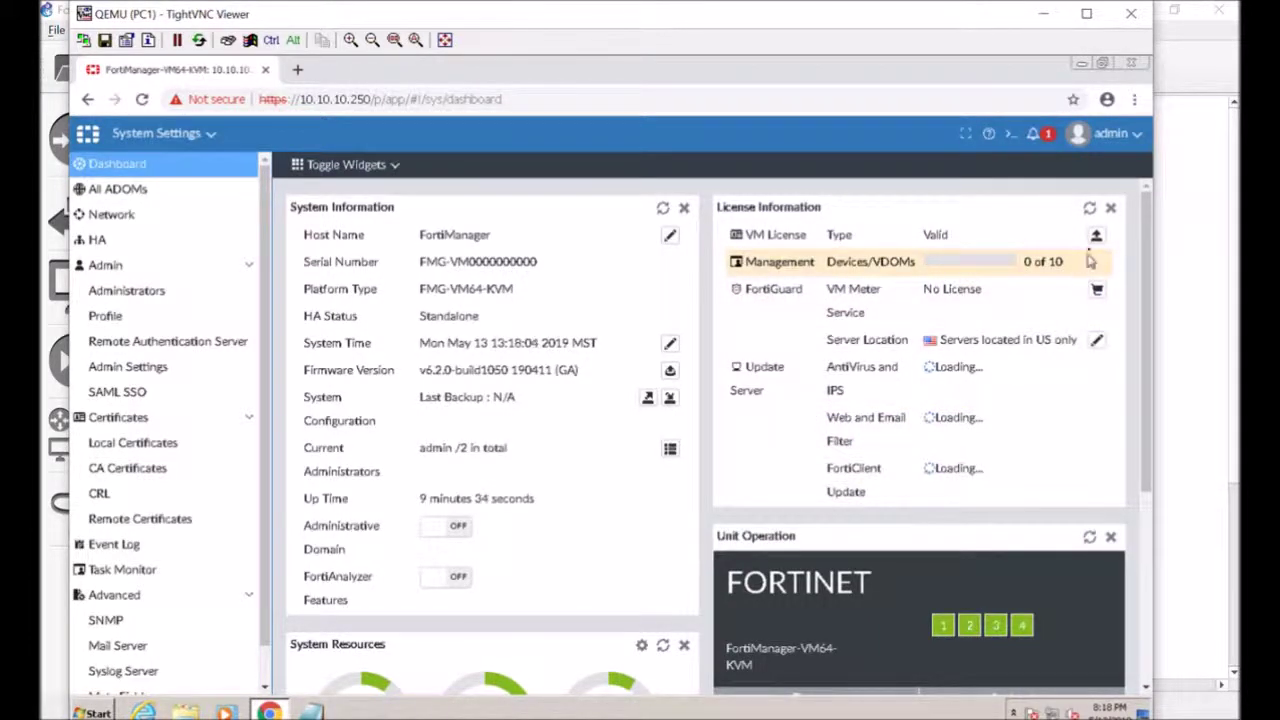
{"action": "left_click", "coordinate": [1035, 134]}
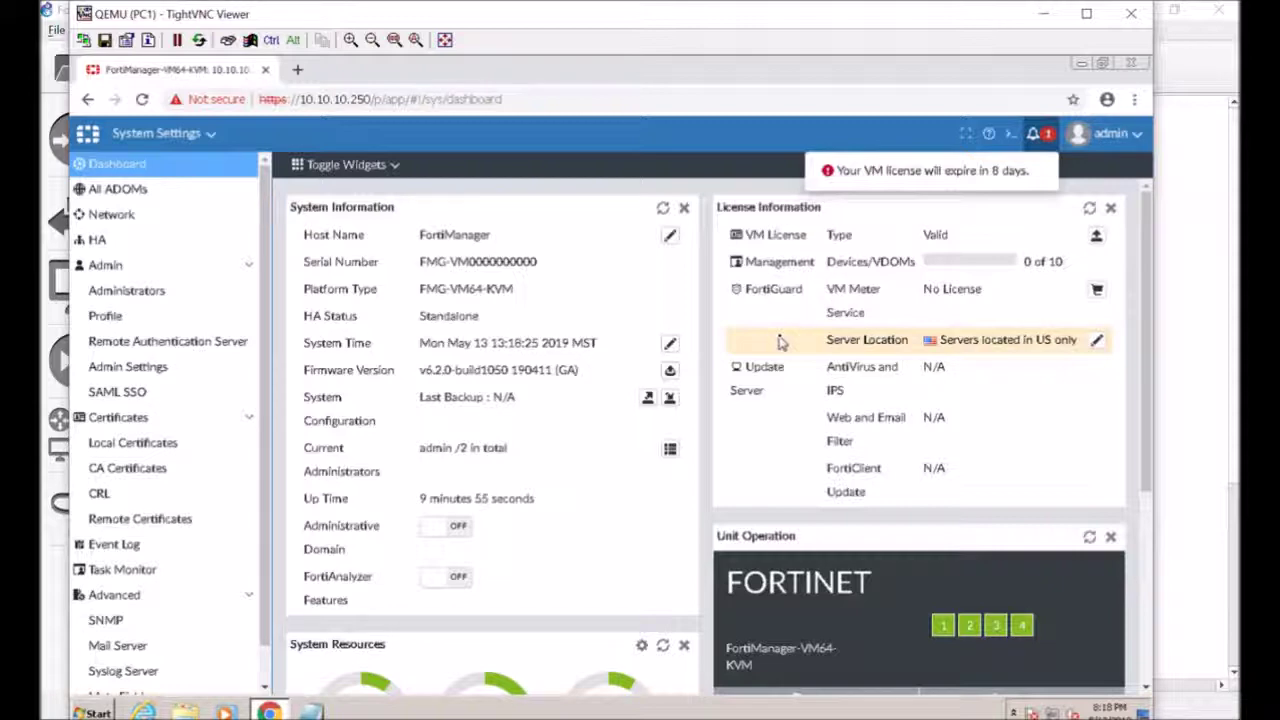
Scroll the dashboard and open the Network settings for the management interface
{"action": "scroll", "coordinate": [645, 455], "scroll_direction": "down", "scroll_amount": 3}
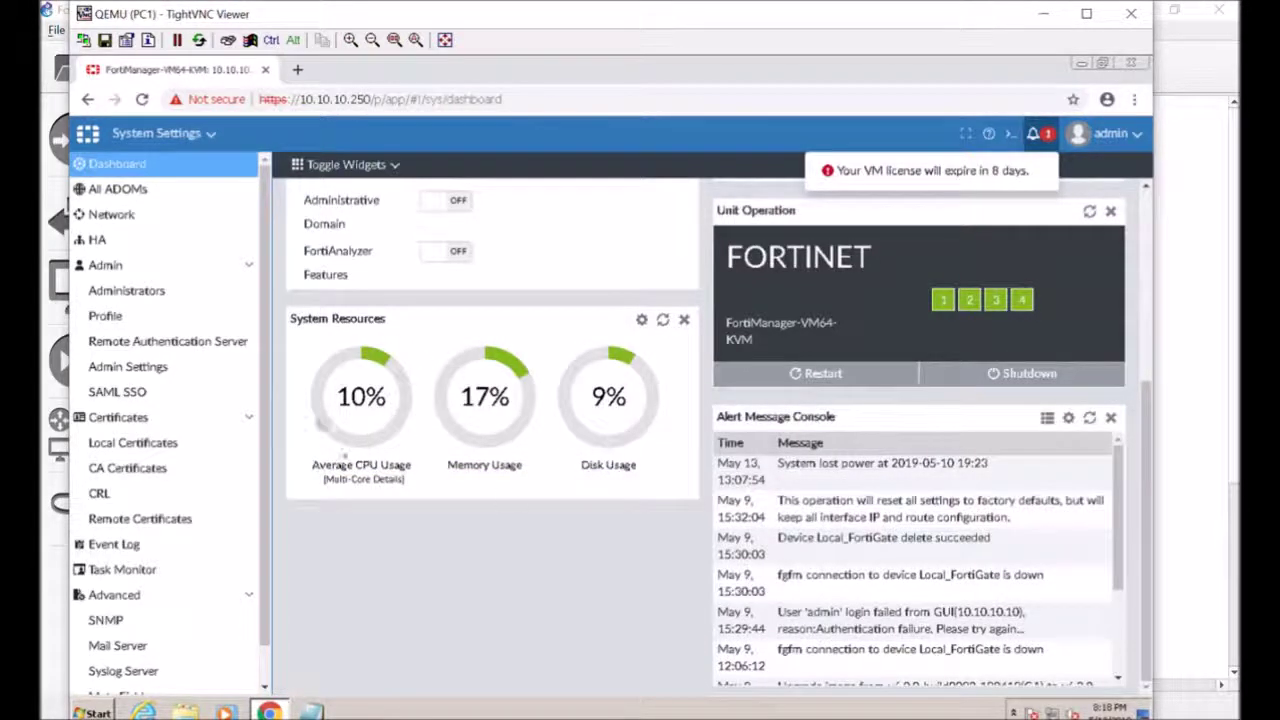
{"action": "left_click", "coordinate": [185, 218]}
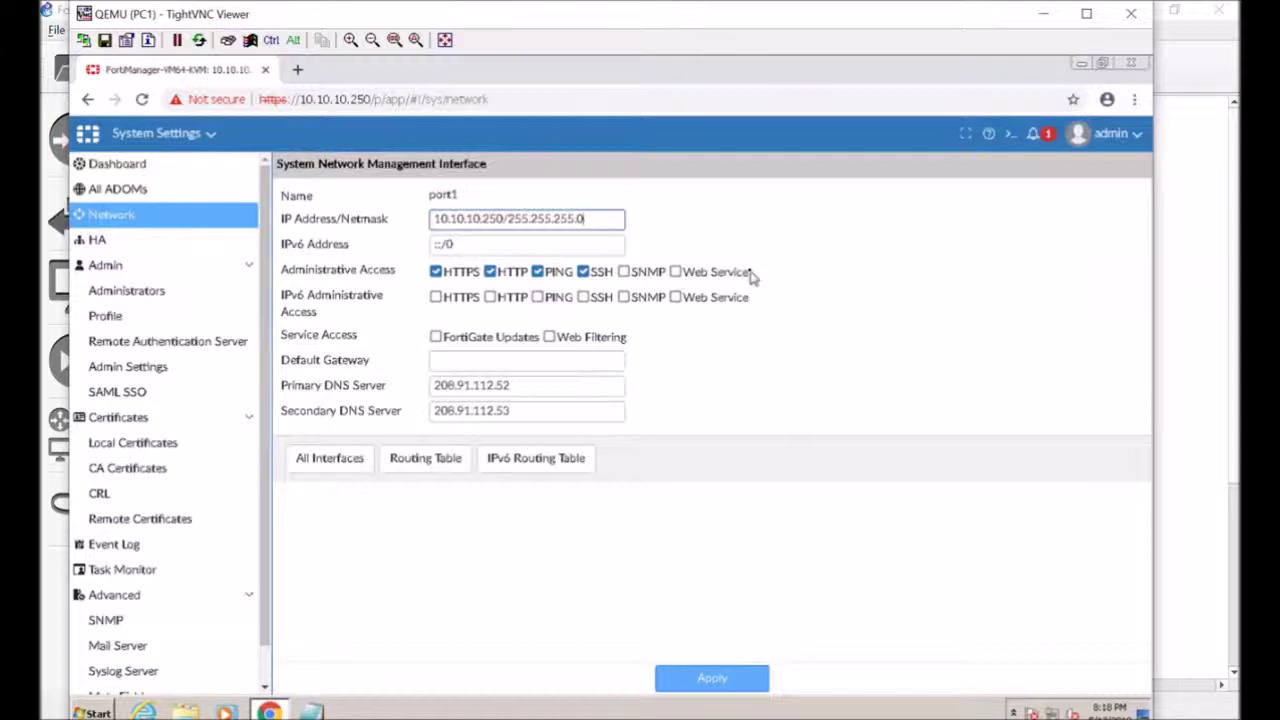
Allow FortiGate Updates and Web Filtering on port1, set gateway 10.10.10.254, apply, and view Administrators
{"action": "left_click", "coordinate": [436, 337]}
{"action": "left_click", "coordinate": [549, 337]}
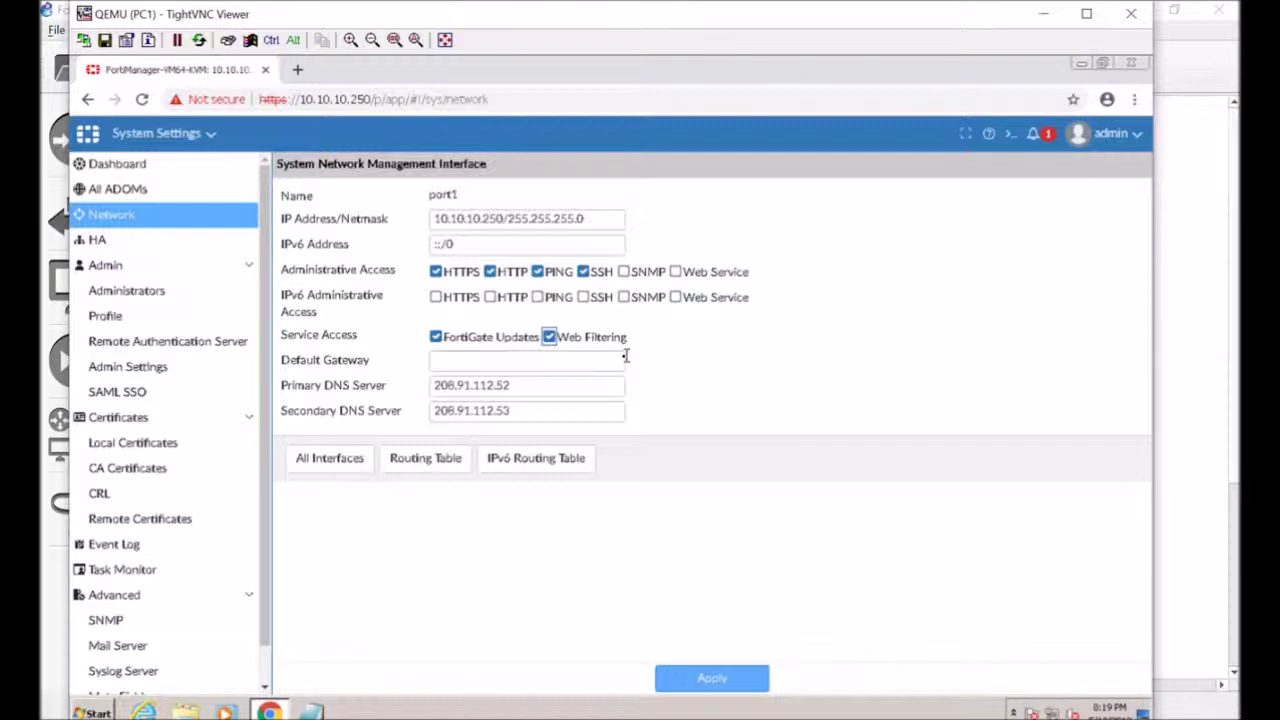
{"action": "left_click", "coordinate": [620, 361]}
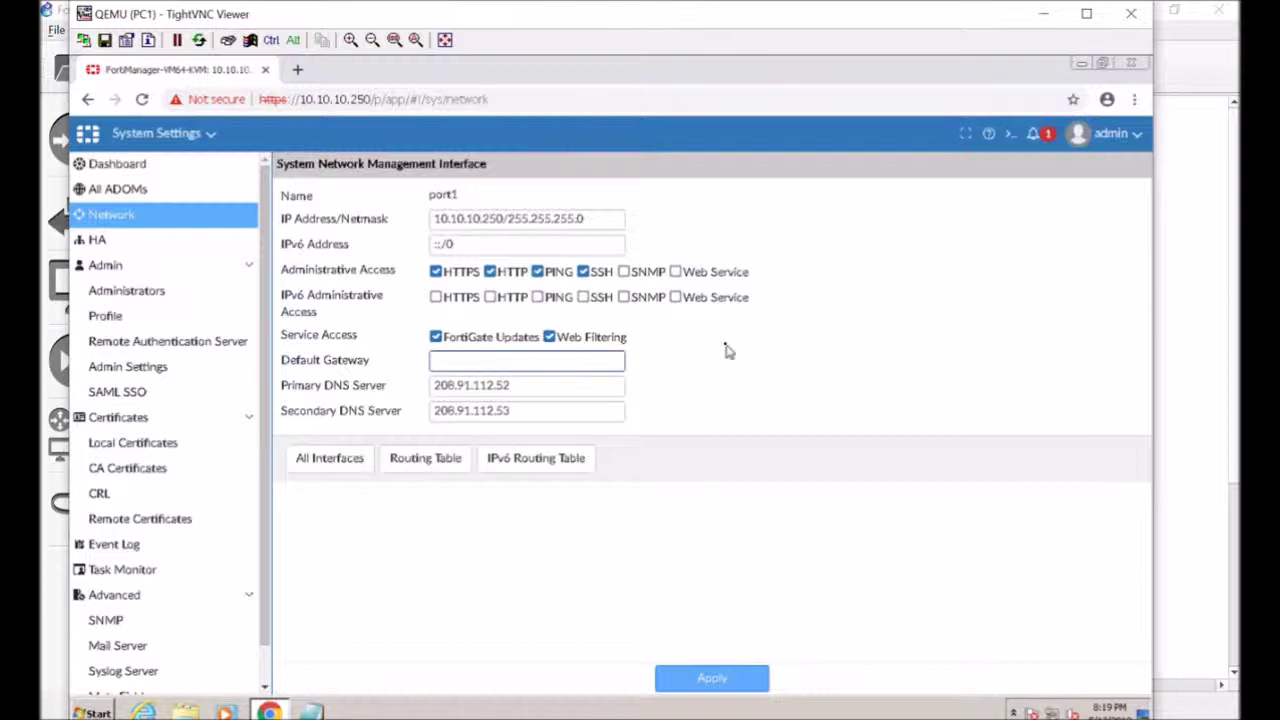
{"action": "type", "text": "10.10.10"}
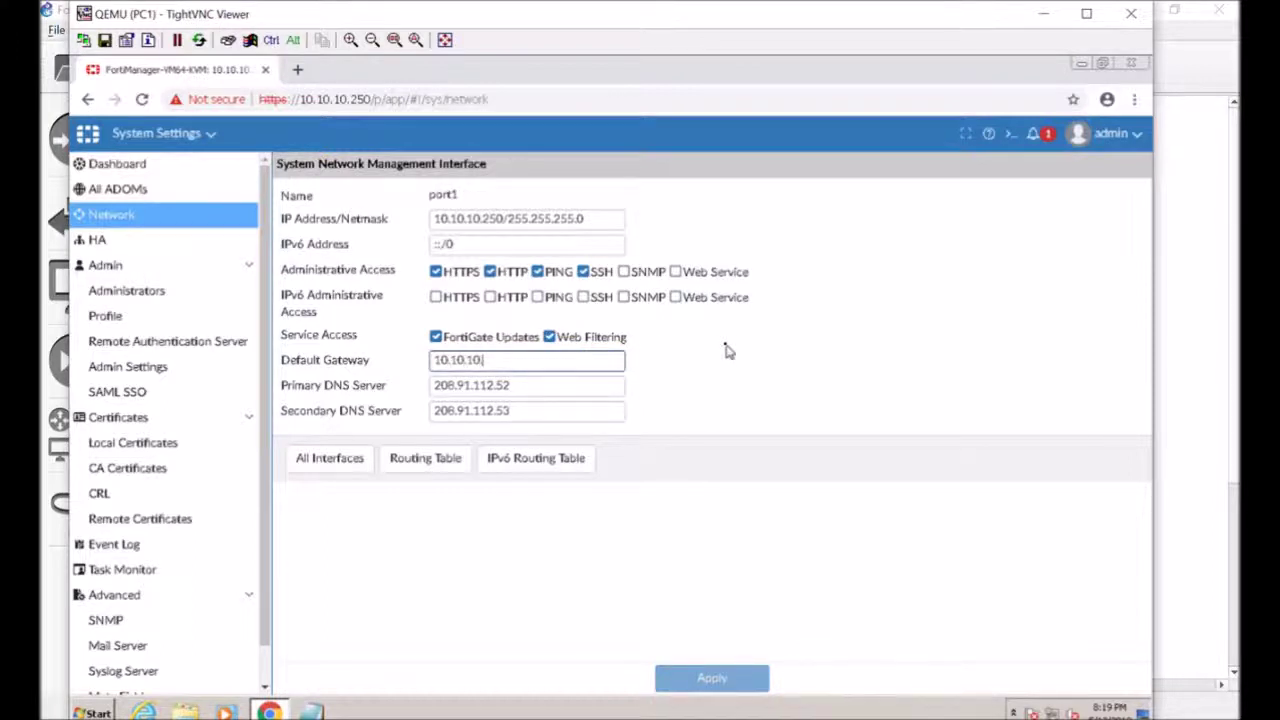
{"action": "type", "text": ".254"}
{"action": "left_click", "coordinate": [727, 474]}
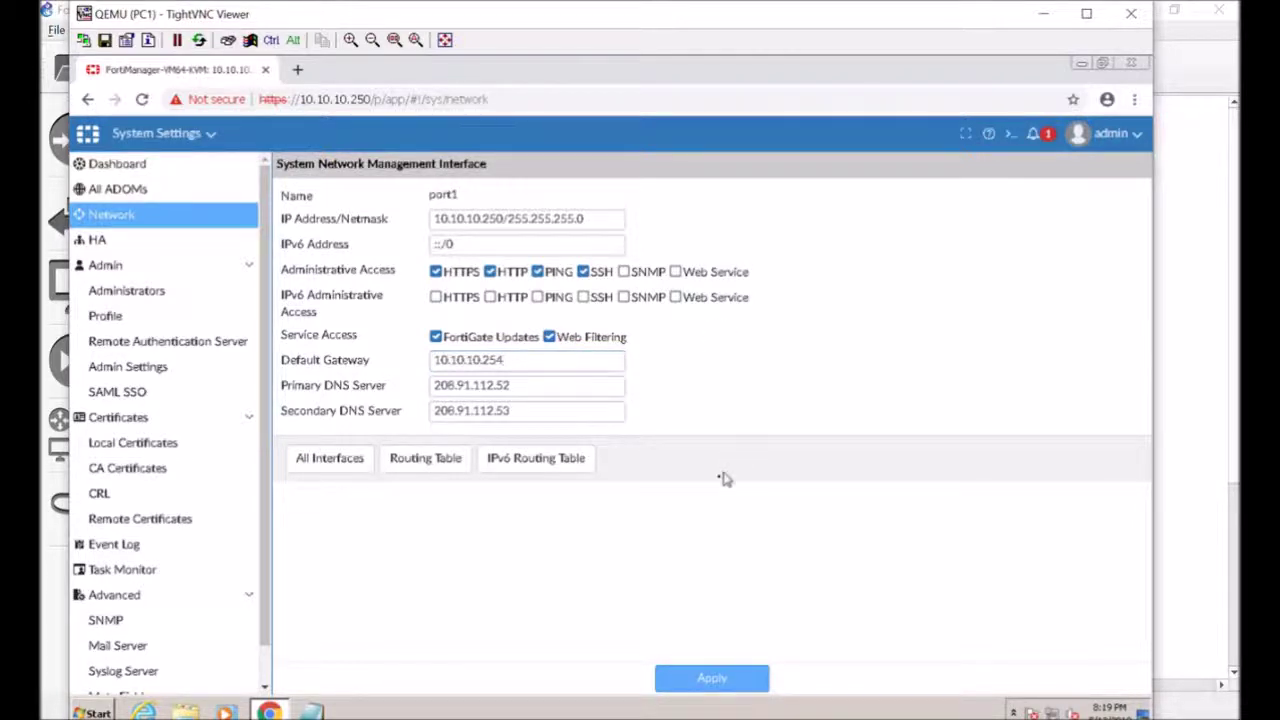
{"action": "left_click", "coordinate": [683, 682]}
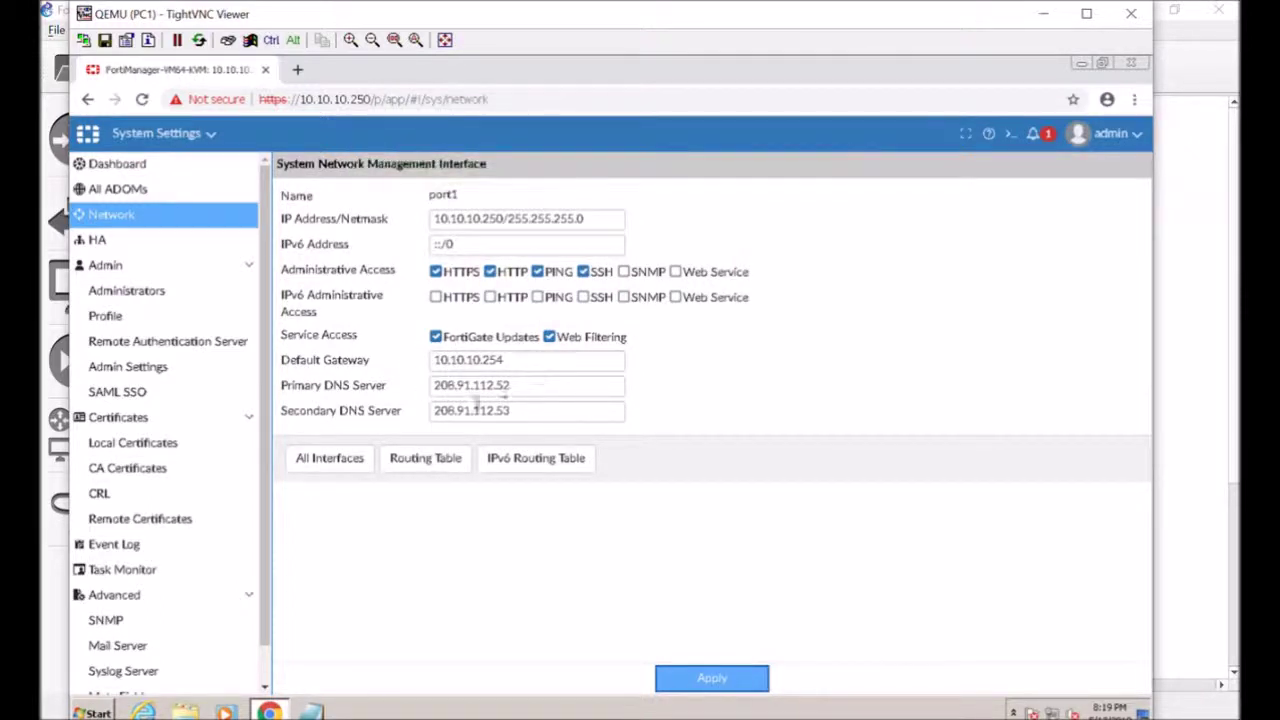
{"action": "left_click", "coordinate": [203, 270]}
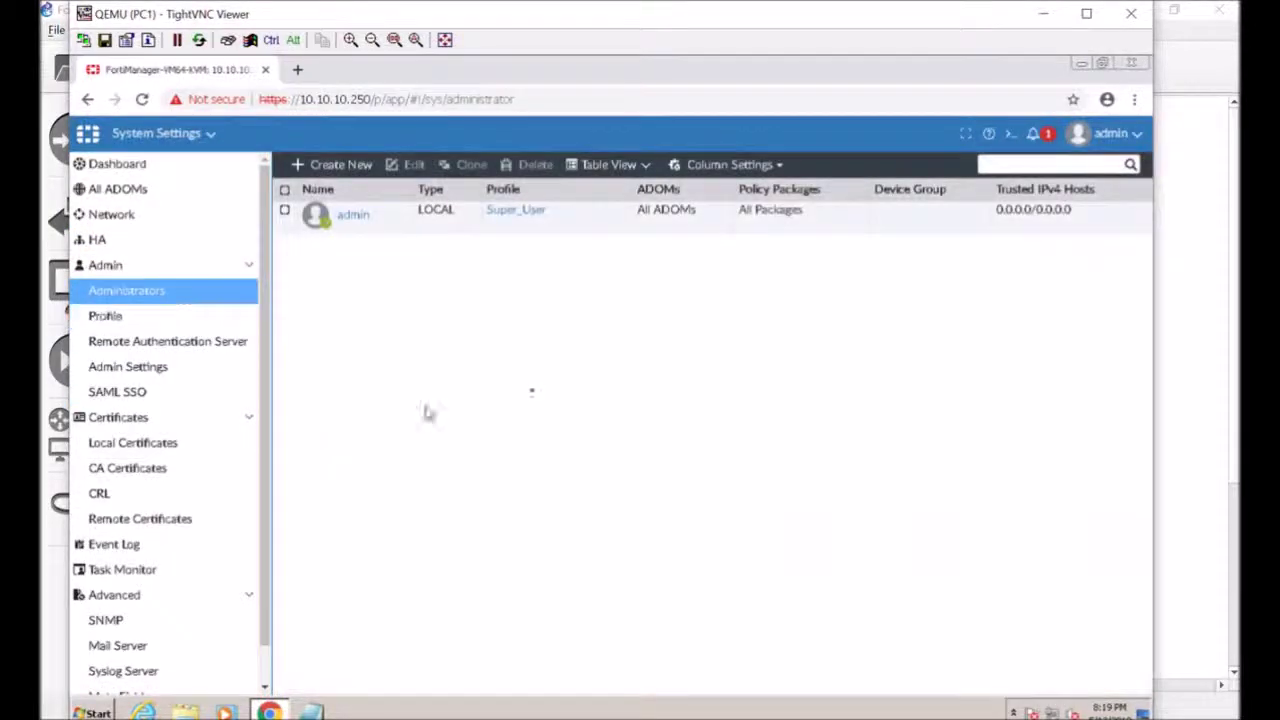
Look through the SAML SSO settings, the Event Log and the Task Monitor
{"action": "left_click", "coordinate": [205, 400]}
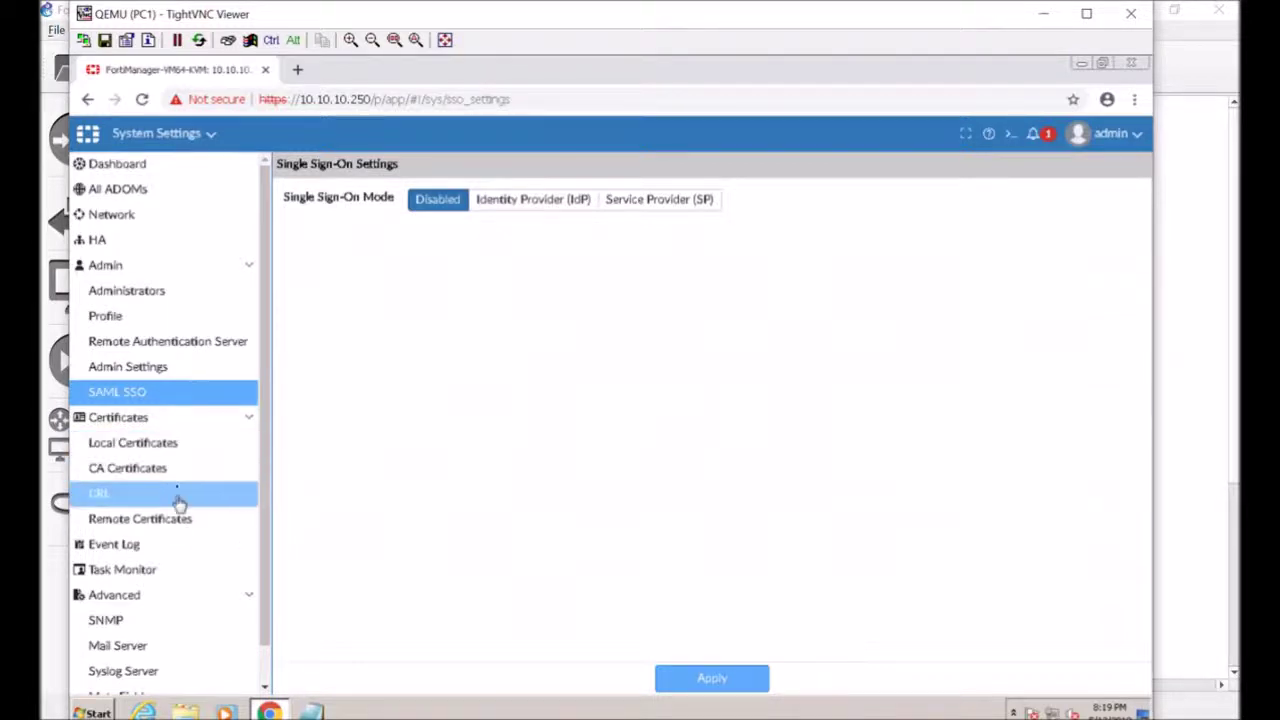
{"action": "scroll", "coordinate": [181, 455], "scroll_direction": "down", "scroll_amount": 1}
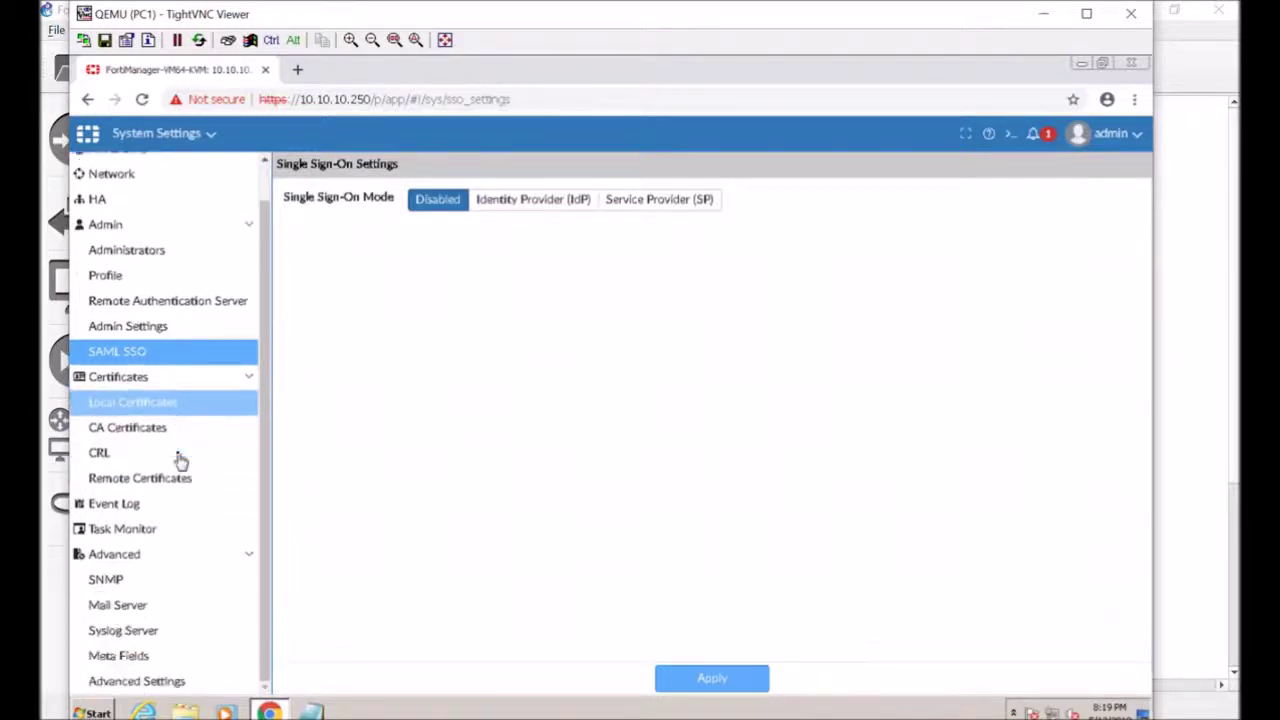
{"action": "left_click", "coordinate": [181, 511]}
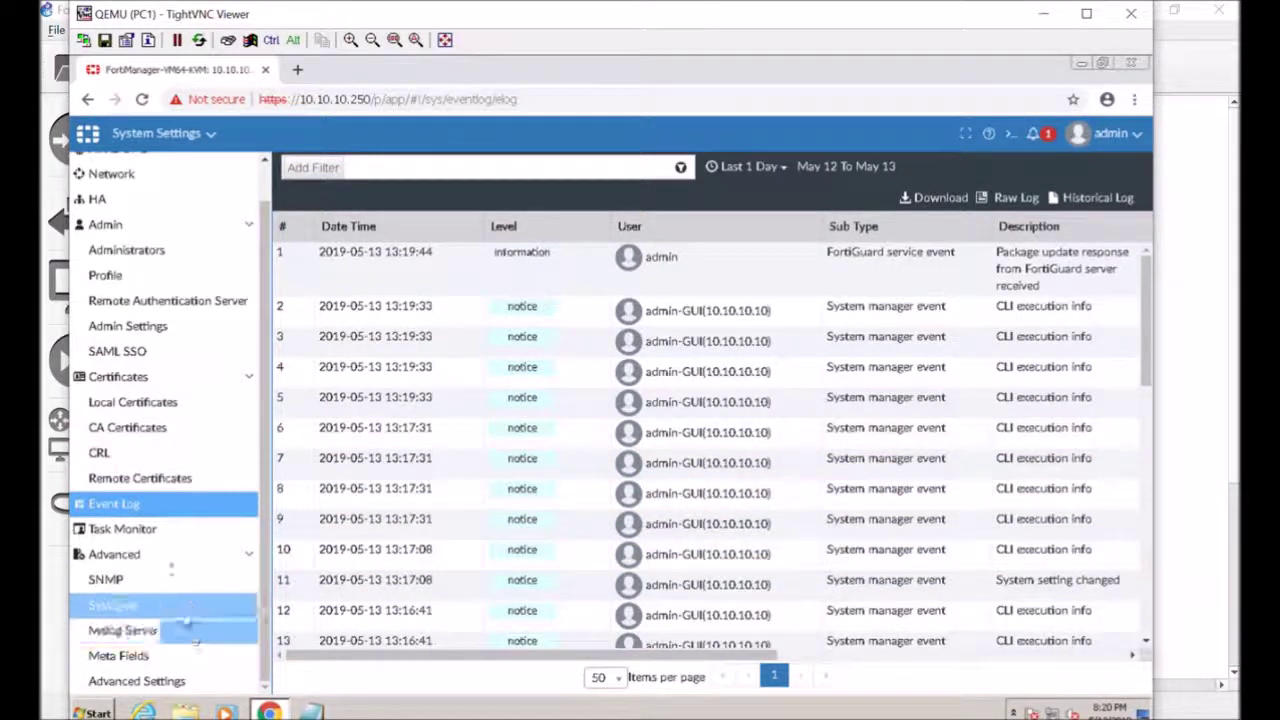
{"action": "left_click", "coordinate": [165, 533]}
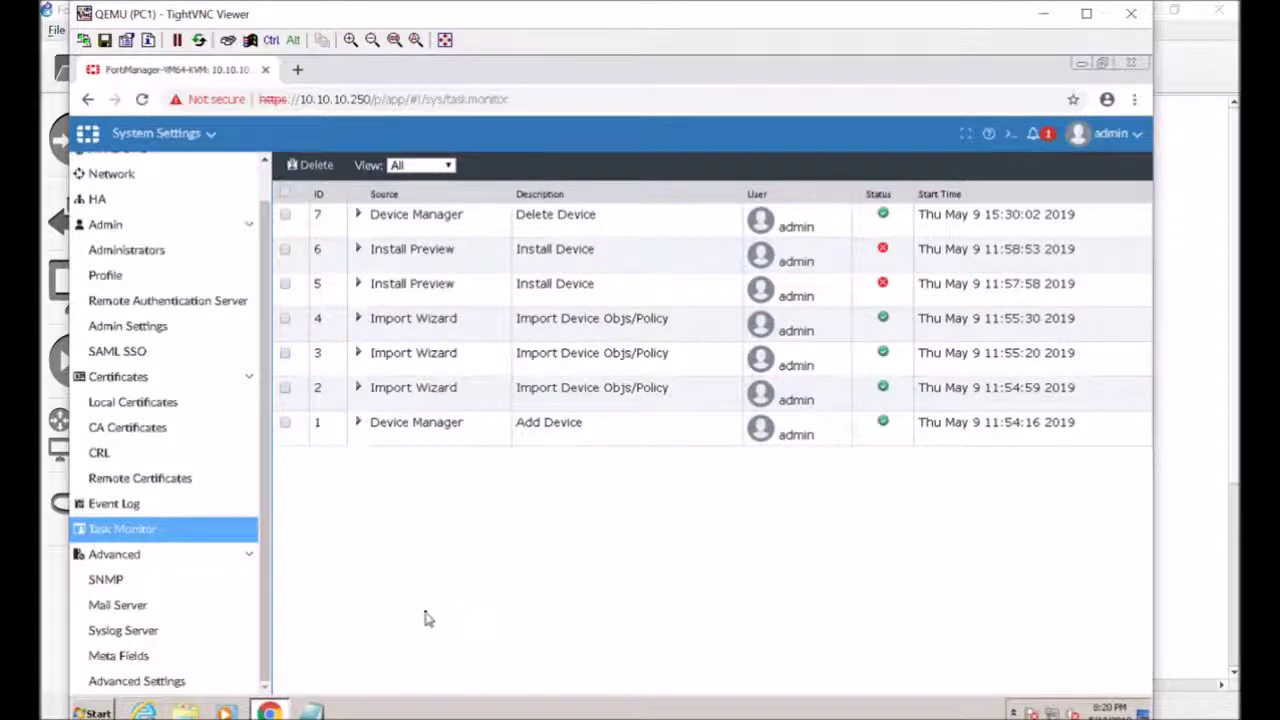
Review the SNMP, Mail Server and Syslog Server pages, then scroll through Advanced Settings
{"action": "left_click", "coordinate": [197, 585]}
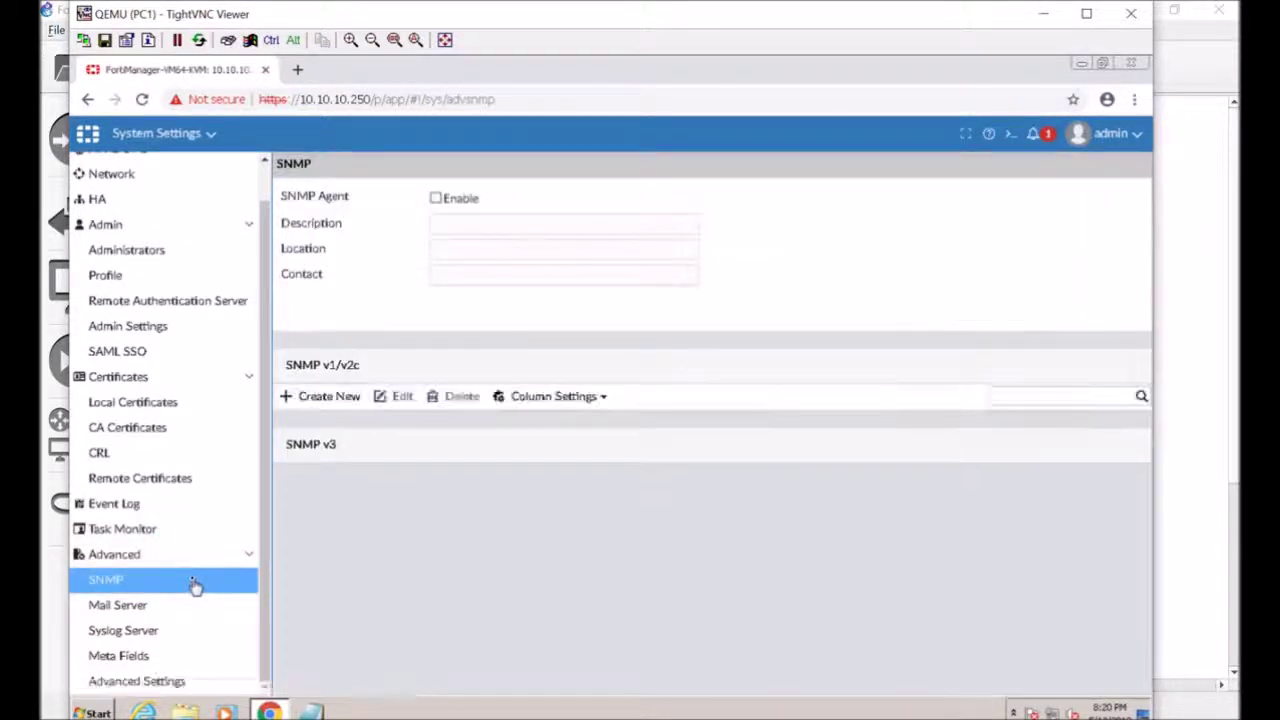
{"action": "left_click", "coordinate": [191, 606]}
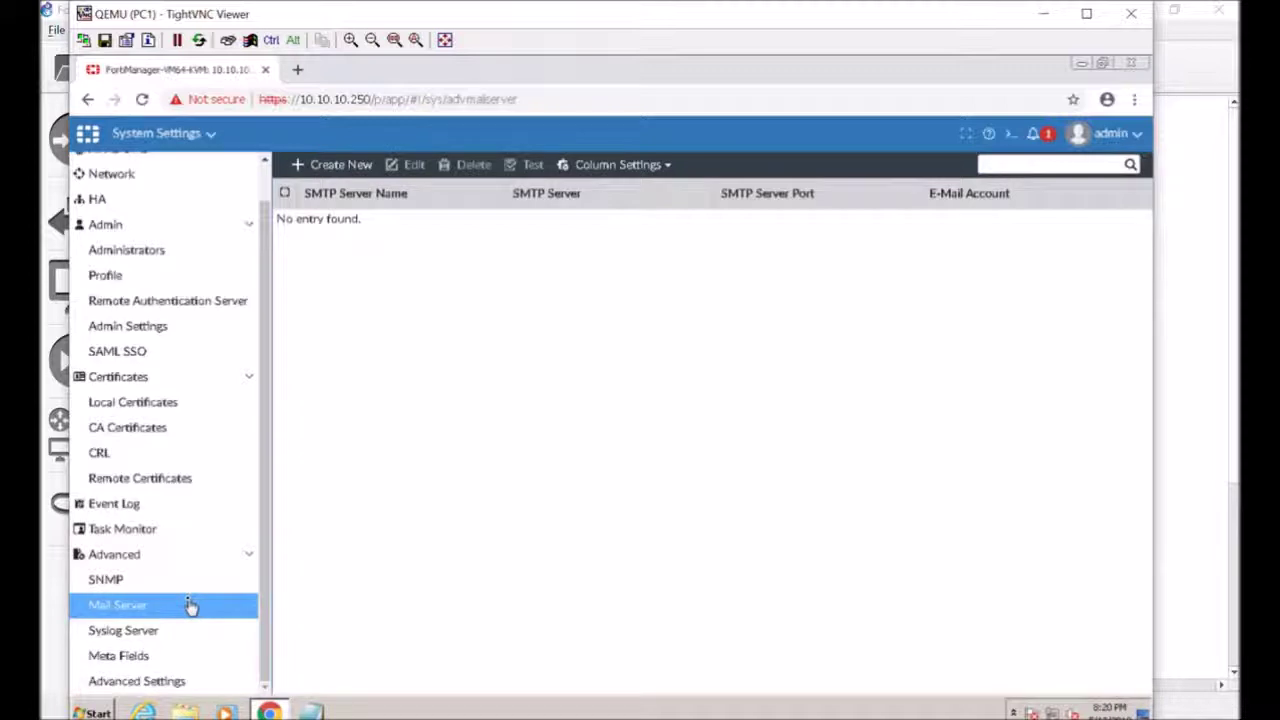
{"action": "left_click", "coordinate": [191, 630]}
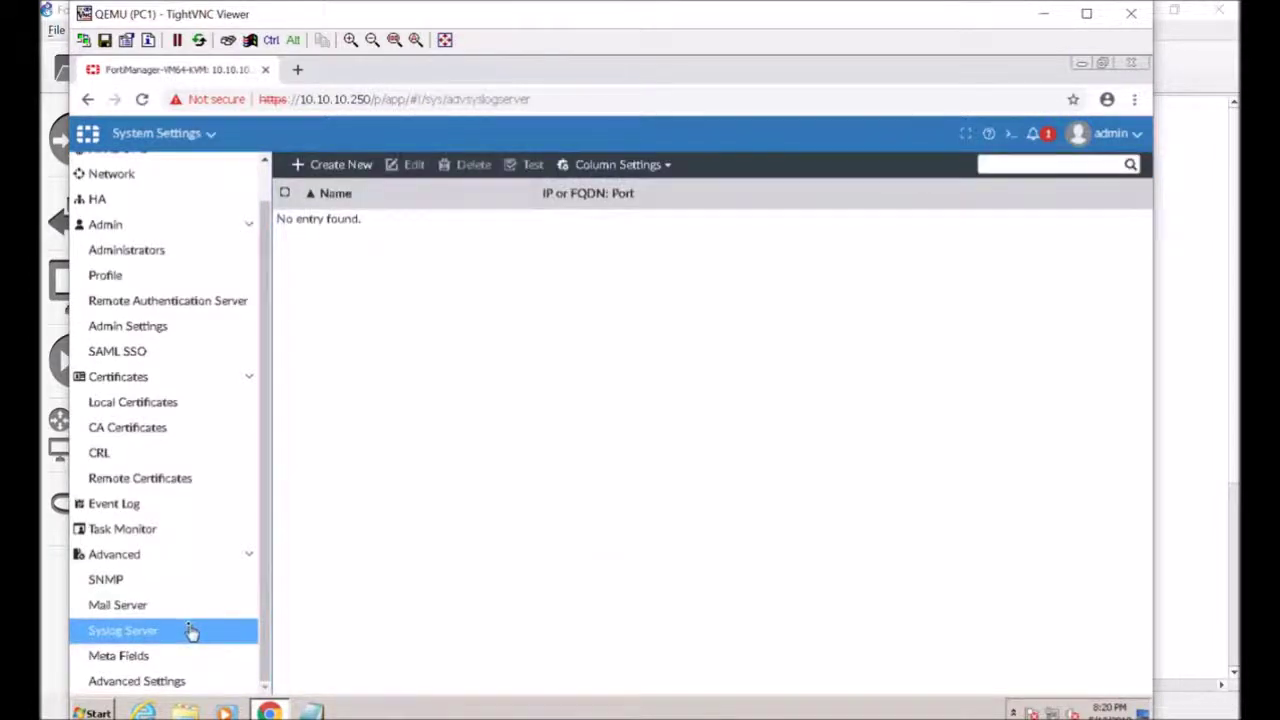
{"action": "left_click", "coordinate": [189, 684]}
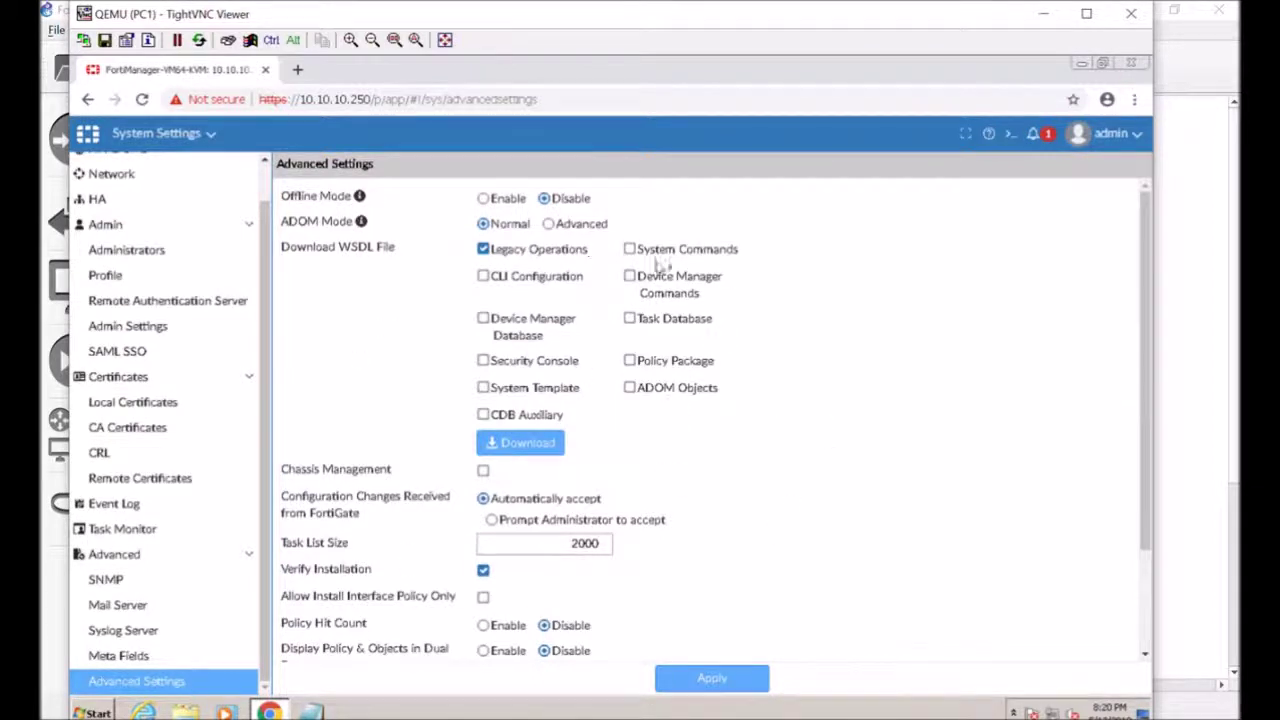
{"action": "scroll", "coordinate": [855, 460], "scroll_direction": "down", "scroll_amount": 3}
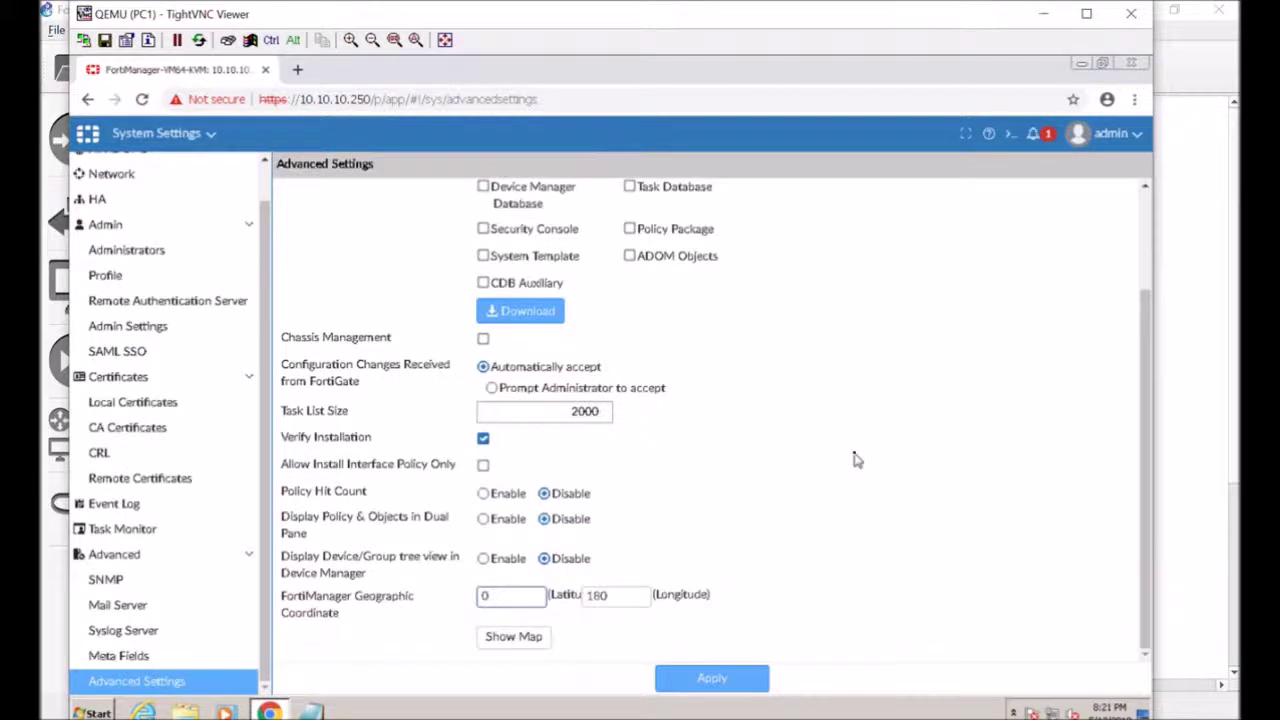
{"action": "scroll", "coordinate": [855, 460], "scroll_direction": "up", "scroll_amount": 3}
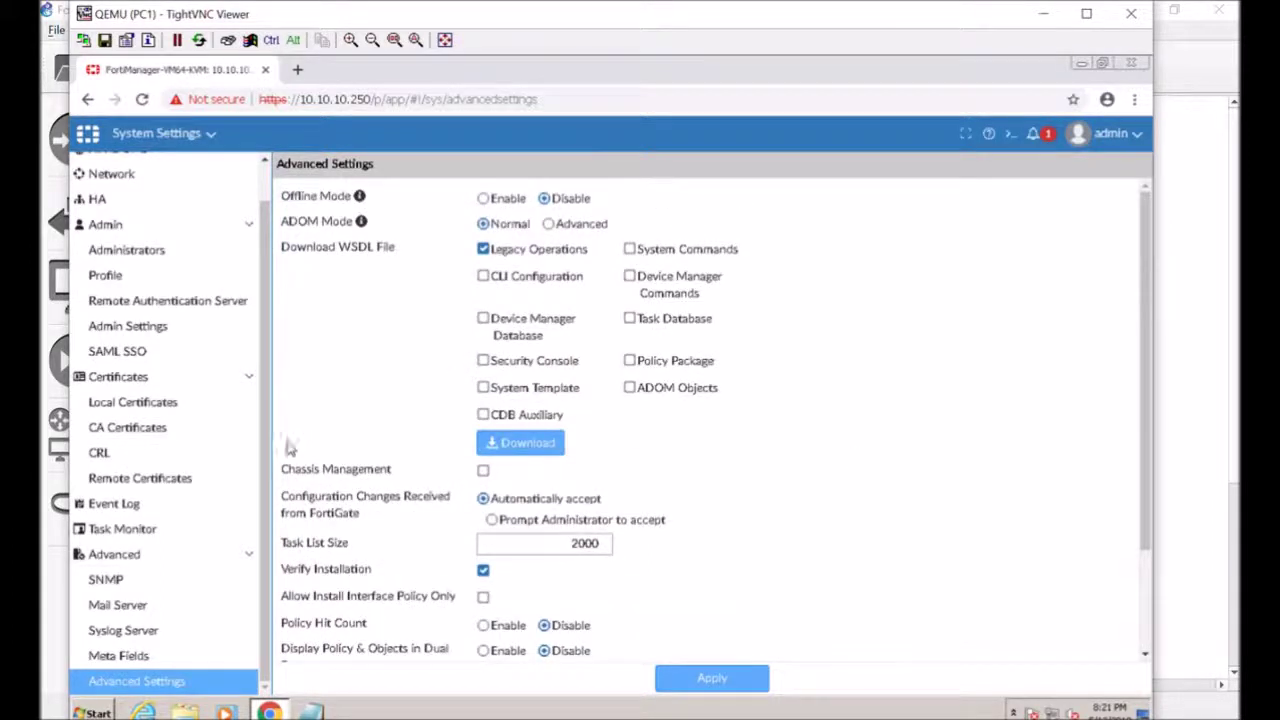
{"action": "scroll", "coordinate": [194, 529], "scroll_direction": "up", "scroll_amount": 1}
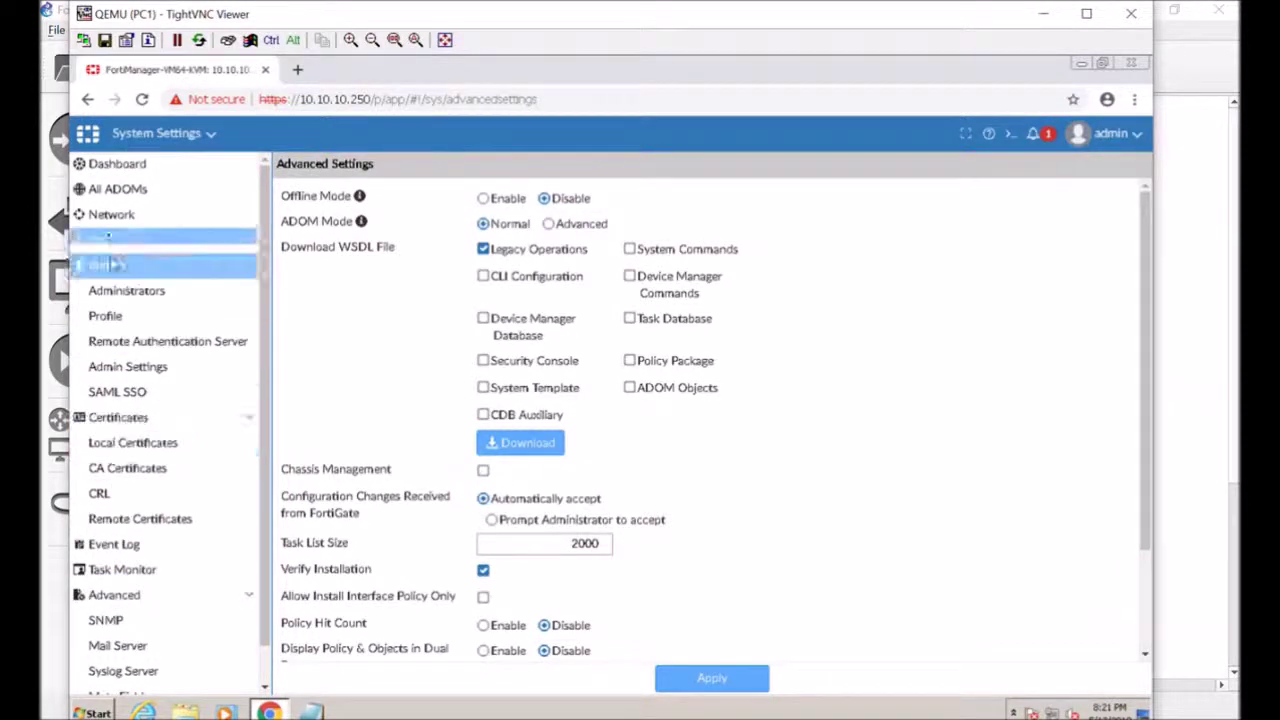
Show all administrative domains and select the root ADOM
{"action": "left_click", "coordinate": [114, 189]}
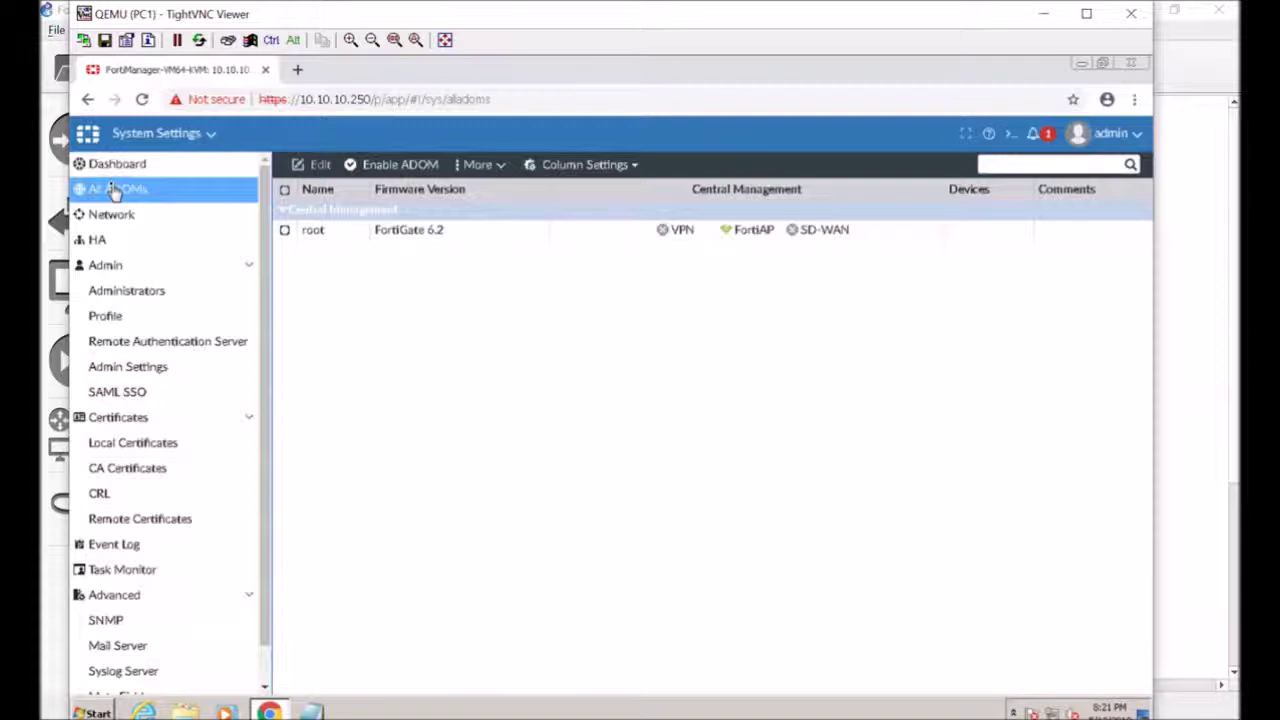
{"action": "left_click", "coordinate": [428, 230]}
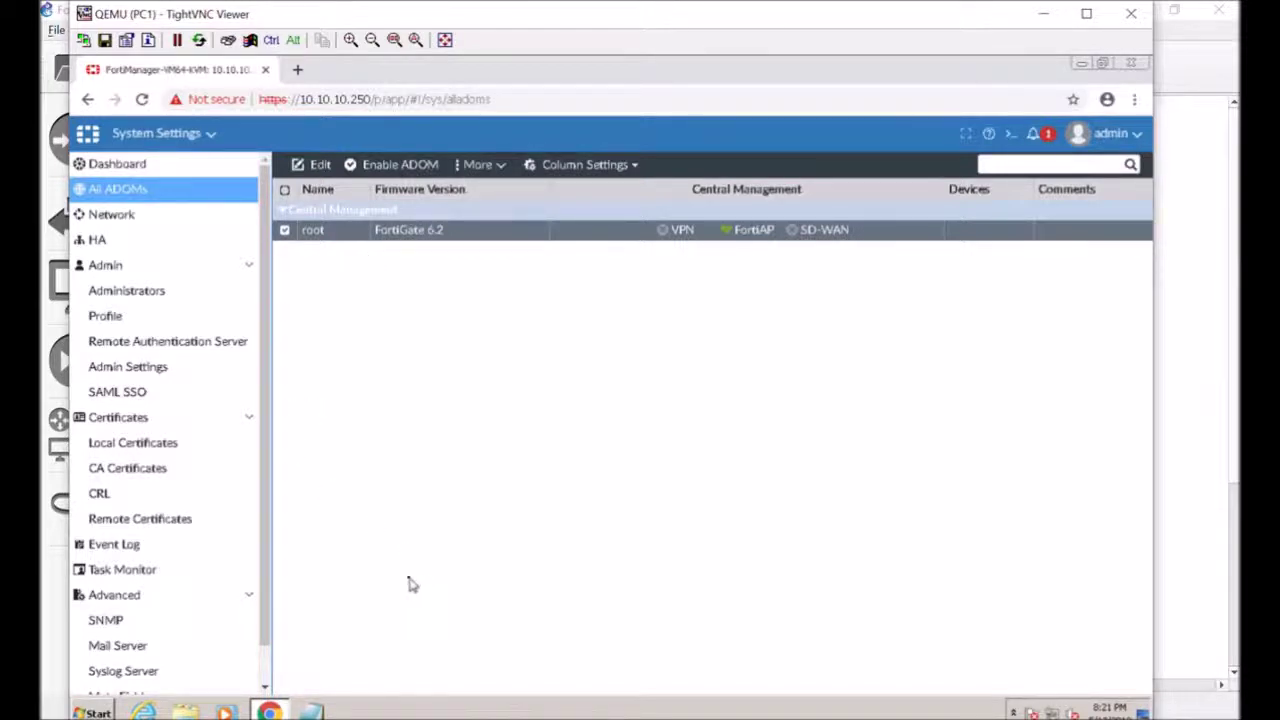
{"action": "left_click", "coordinate": [131, 502]}
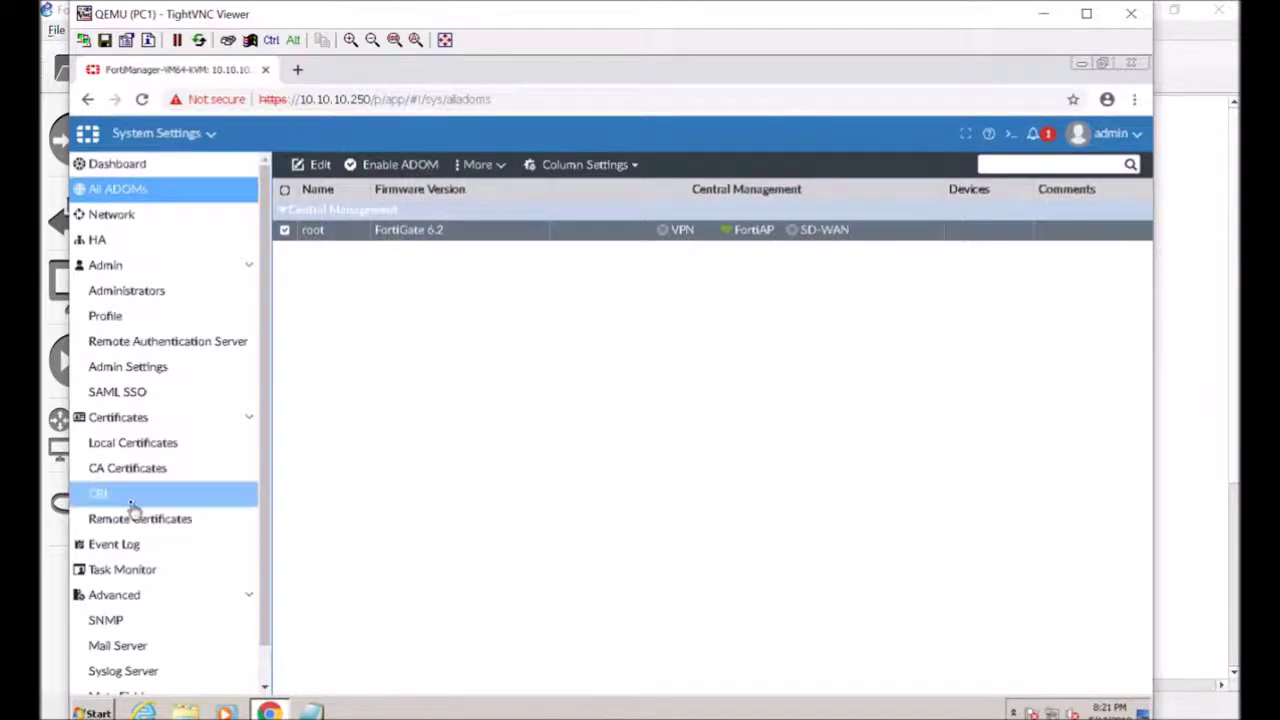
Check the admin account details, return to the home page and open Device Manager
{"action": "left_click", "coordinate": [1130, 140]}
{"action": "left_click", "coordinate": [1131, 144]}
{"action": "left_click", "coordinate": [1131, 144]}
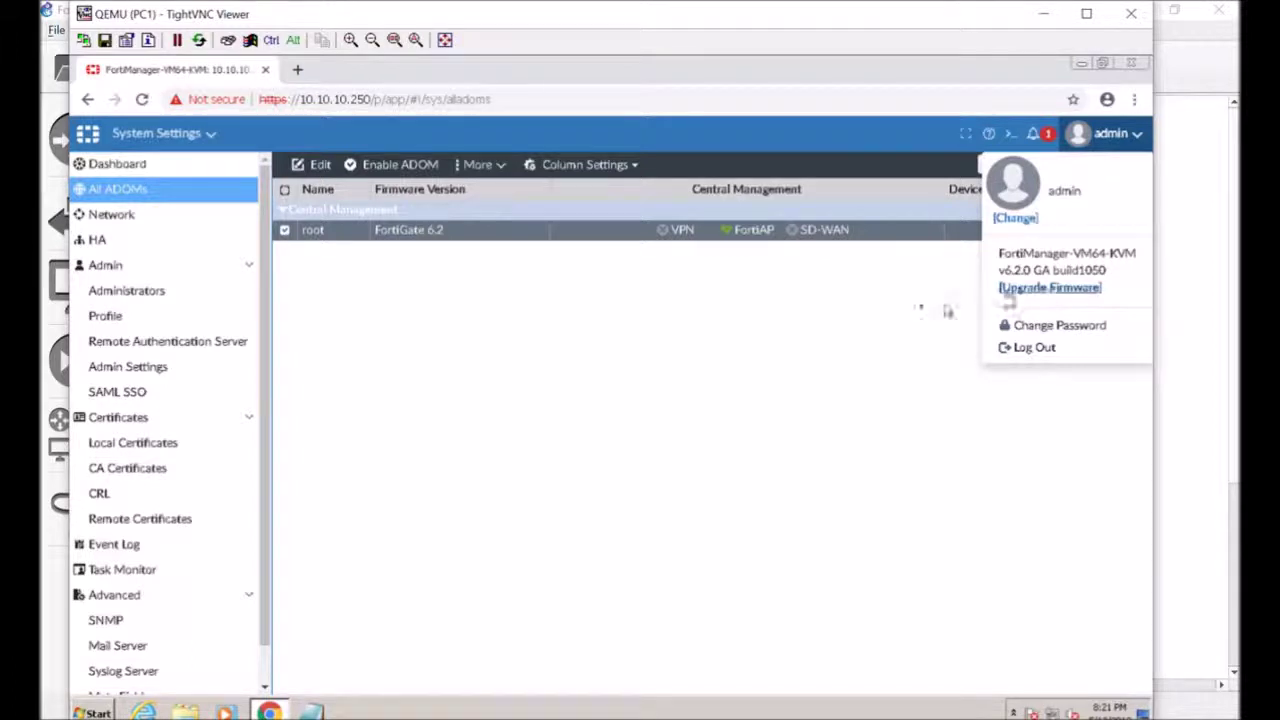
{"action": "left_click", "coordinate": [89, 134]}
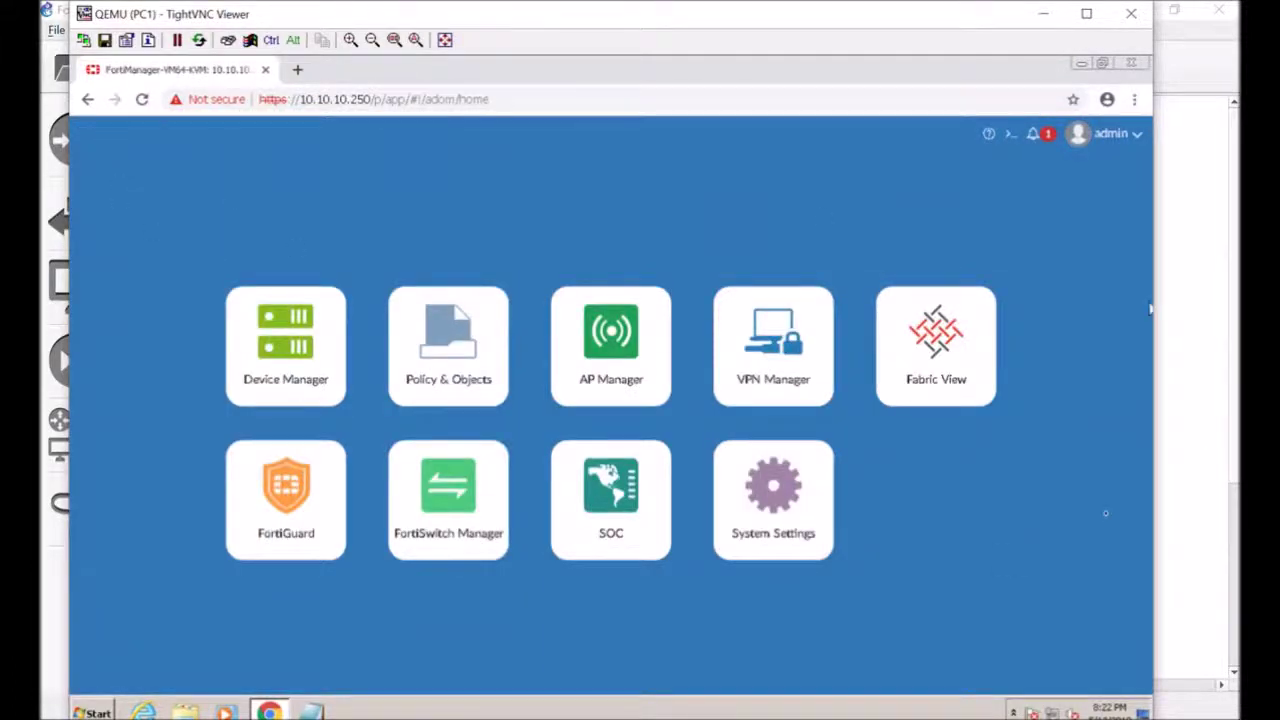
{"action": "left_click", "coordinate": [313, 387]}
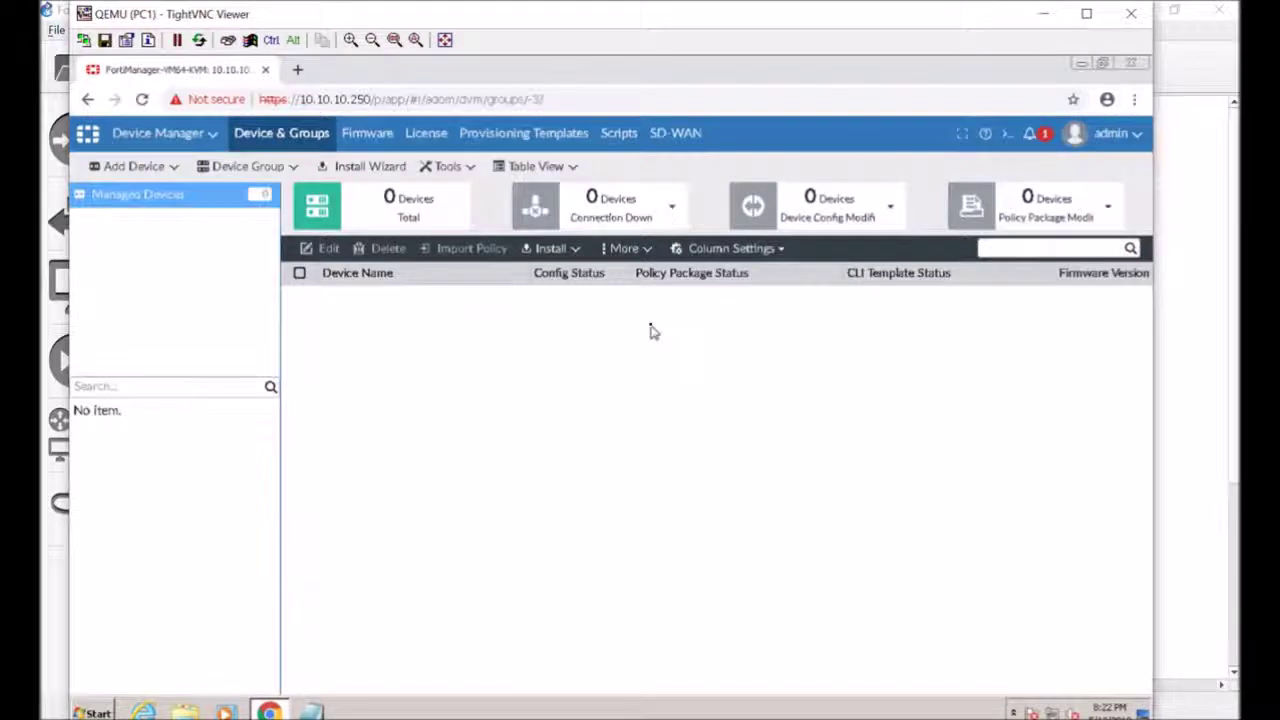
Browse Device Manager's Firmware, License, Provisioning Templates, Scripts and SD-WAN pages
{"action": "left_click", "coordinate": [369, 145]}
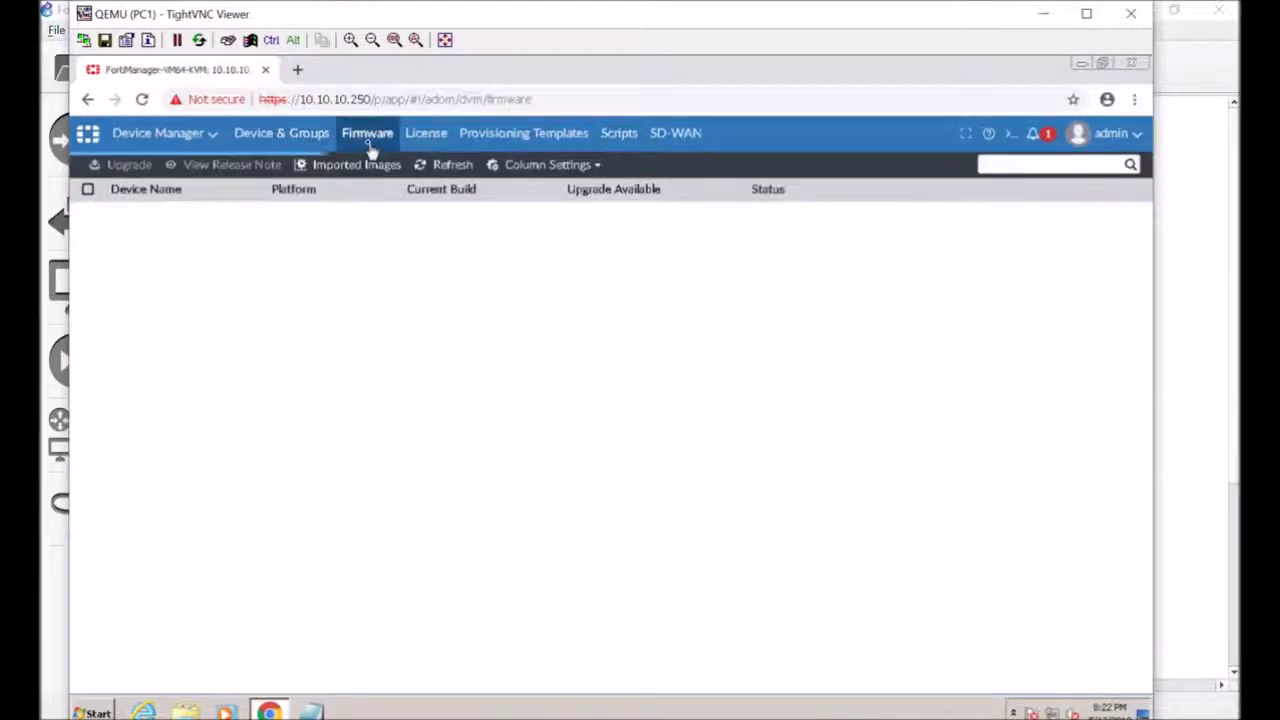
{"action": "left_click", "coordinate": [427, 146]}
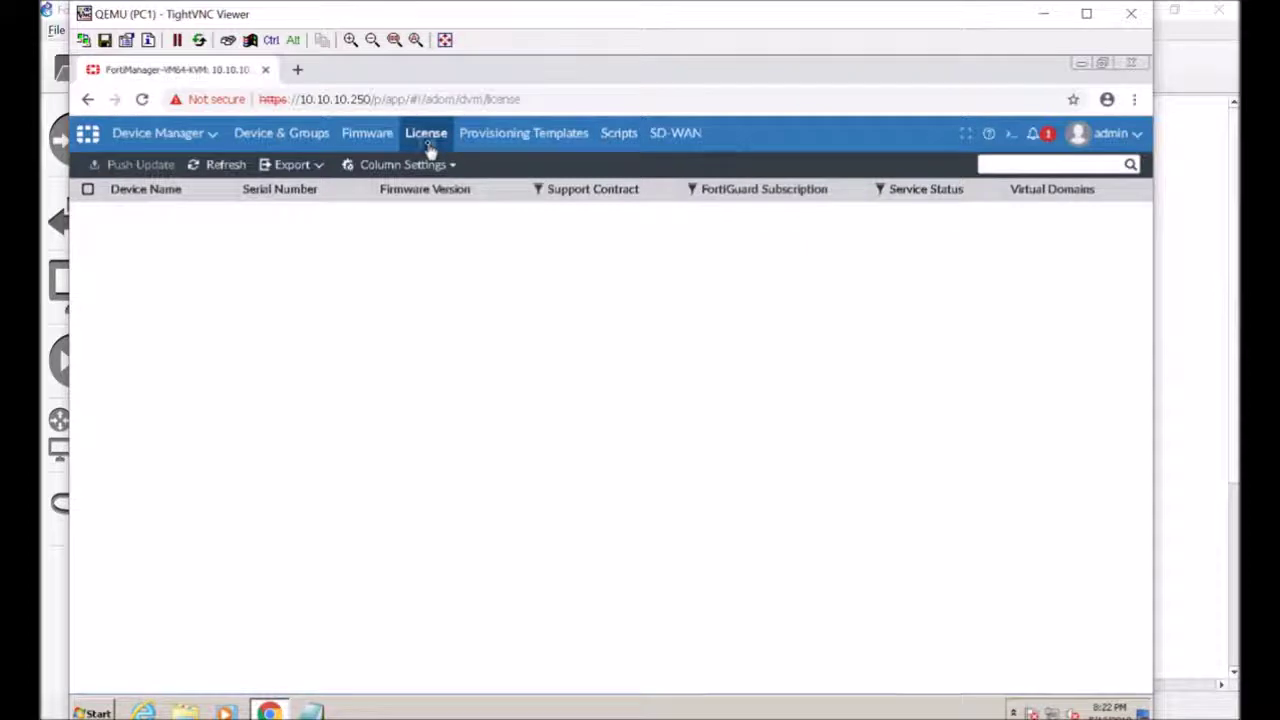
{"action": "left_click", "coordinate": [530, 136]}
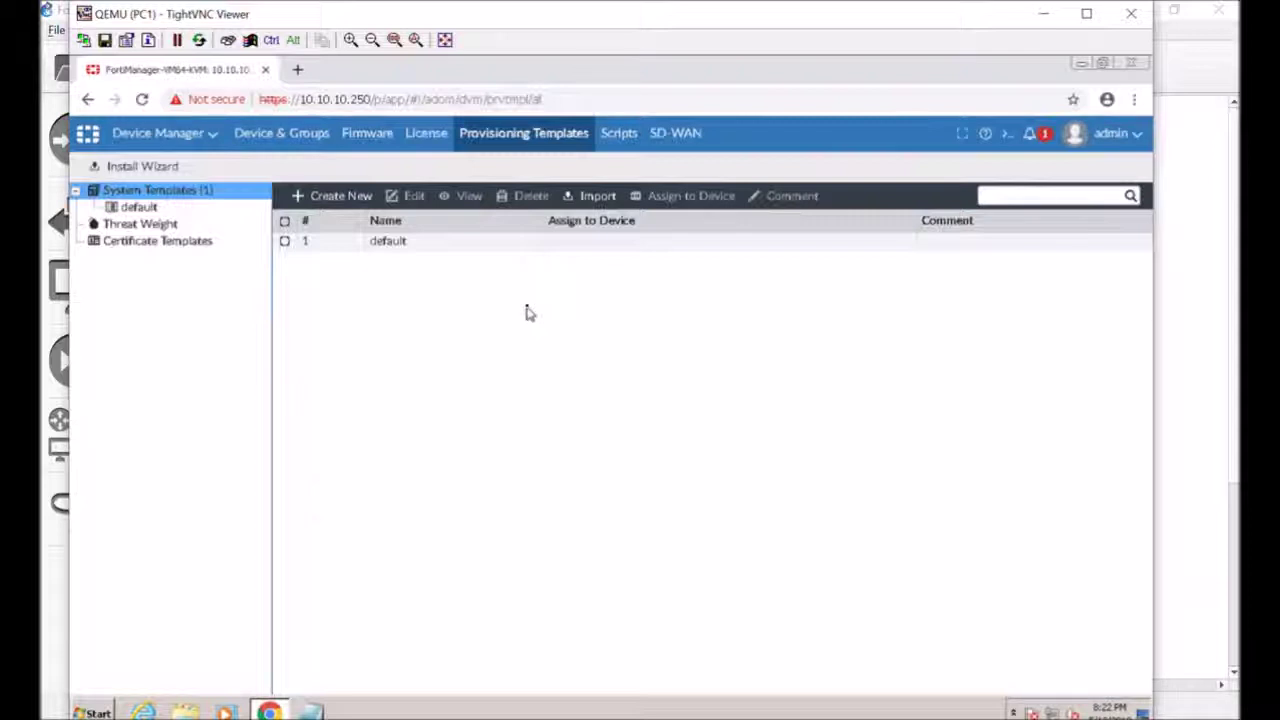
{"action": "left_click", "coordinate": [619, 135]}
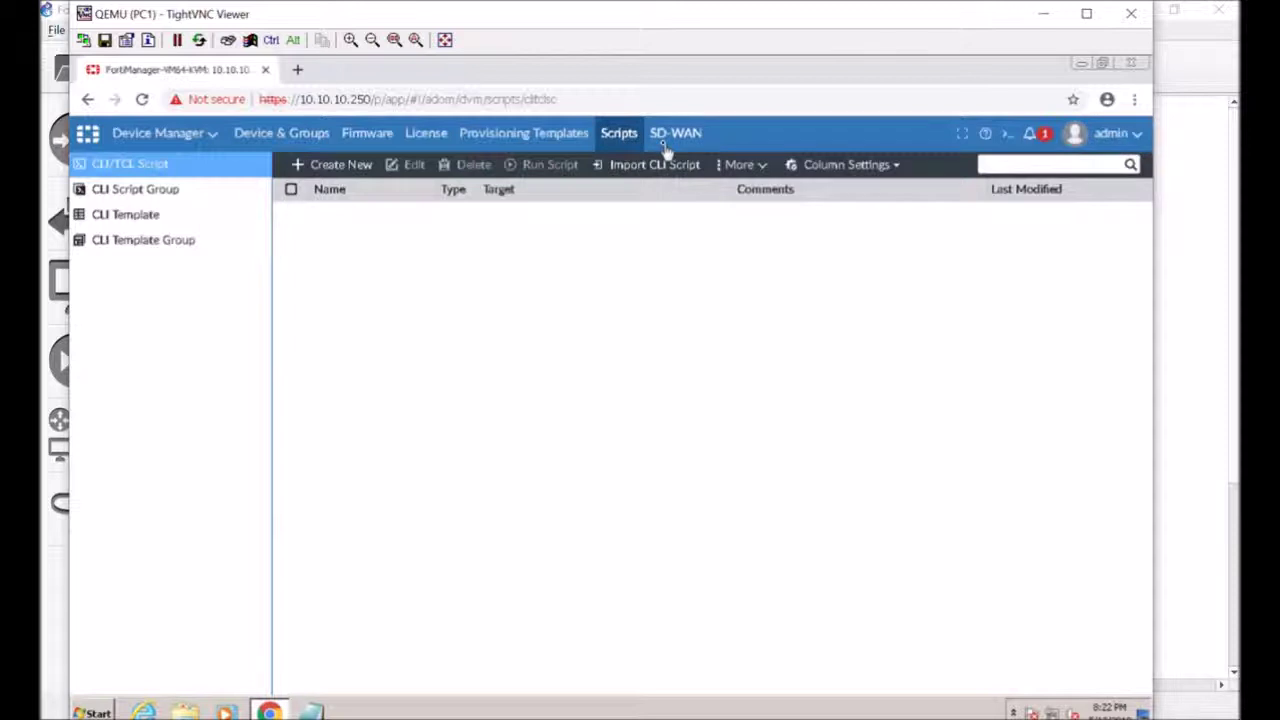
{"action": "left_click", "coordinate": [666, 135]}
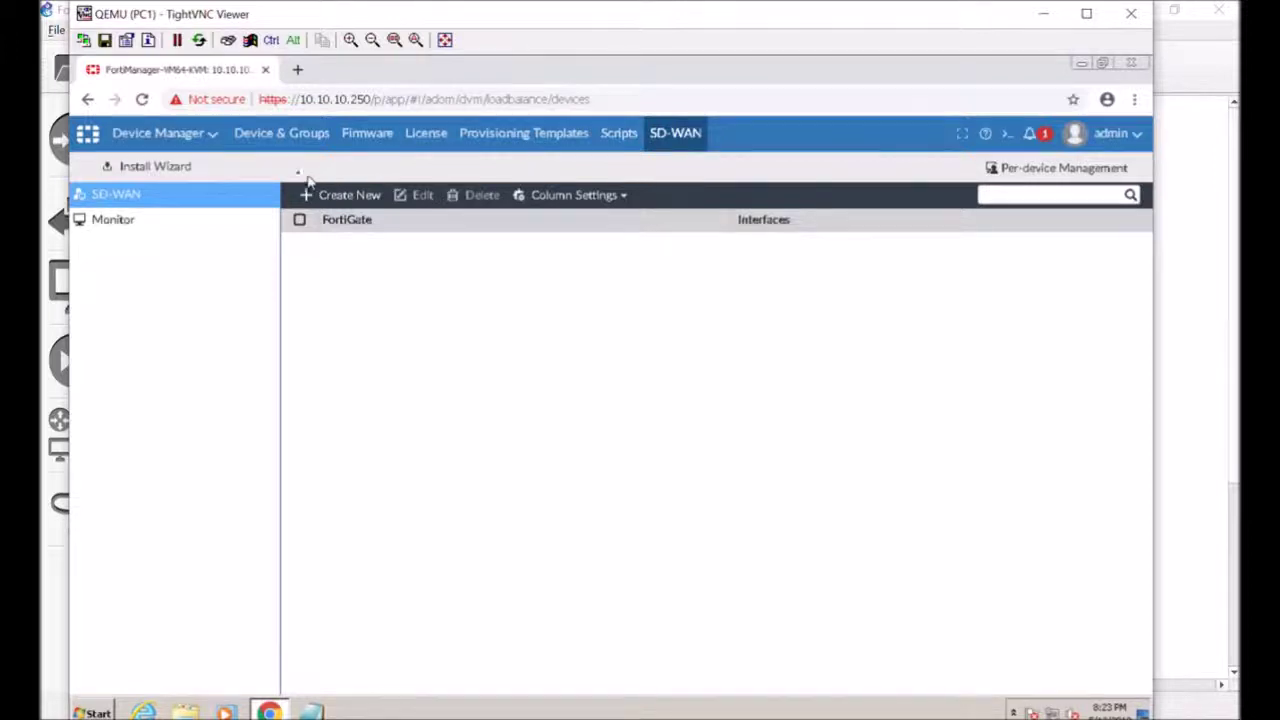
{"action": "left_click", "coordinate": [182, 140]}
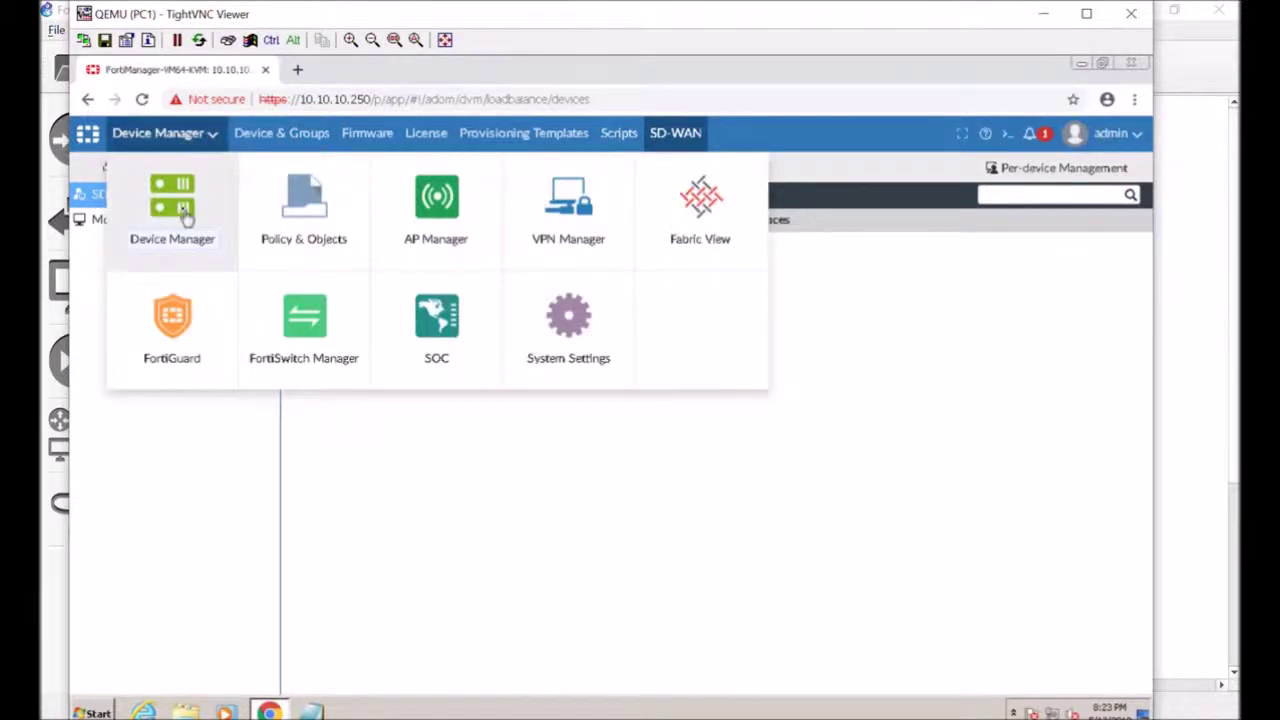
Switch to Policy & Objects to see the default package's IPv4 policy with only Implicit Deny
{"action": "left_click", "coordinate": [305, 215]}
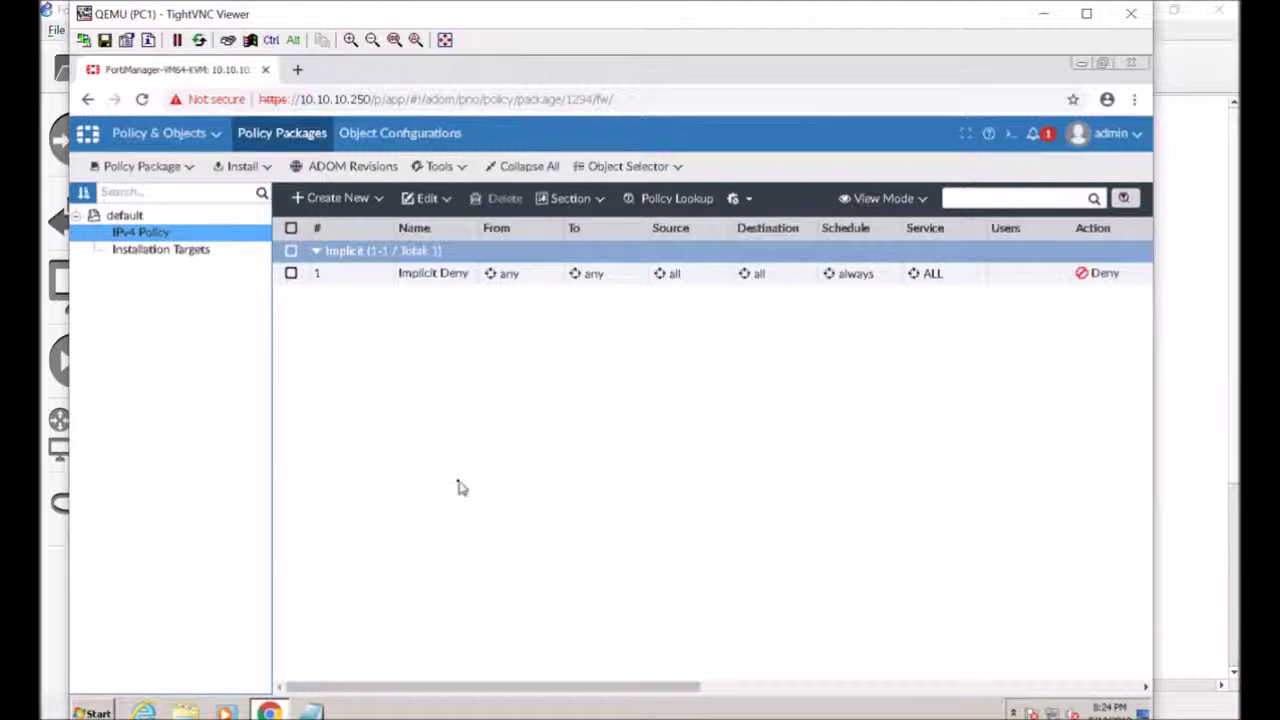
Switch from Policy & Objects to AP Manager's Managed APs page for All_FortiGate
{"action": "left_click", "coordinate": [194, 138]}
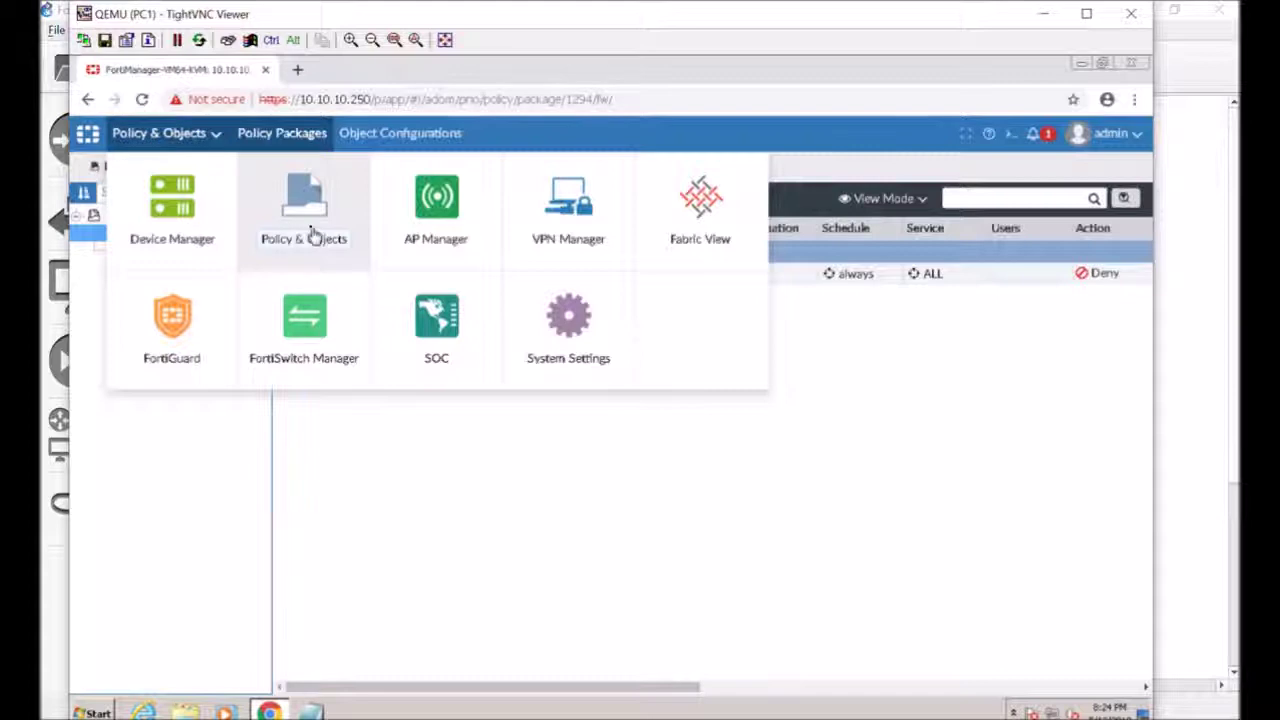
{"action": "left_click", "coordinate": [420, 218]}
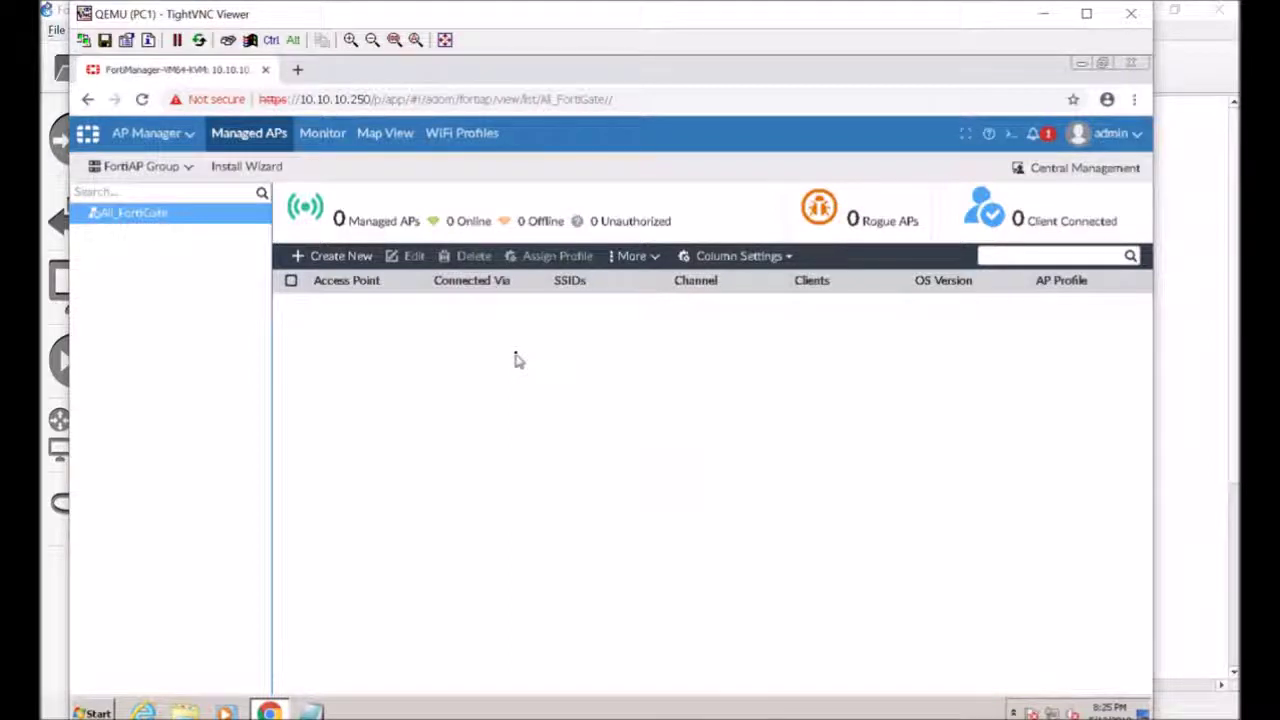
Review VPN Manager's Monitor and IPsec VPN pages, then move on to Fabric View
{"action": "left_click", "coordinate": [152, 137]}
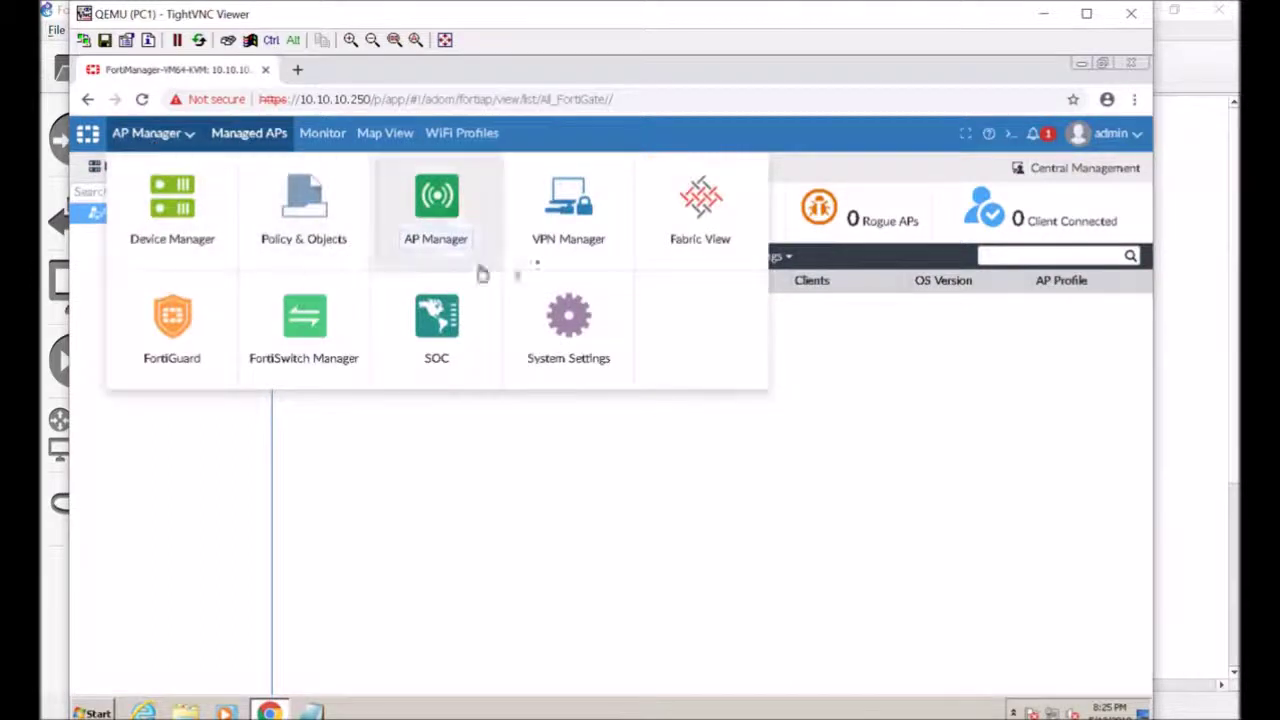
{"action": "left_click", "coordinate": [598, 248]}
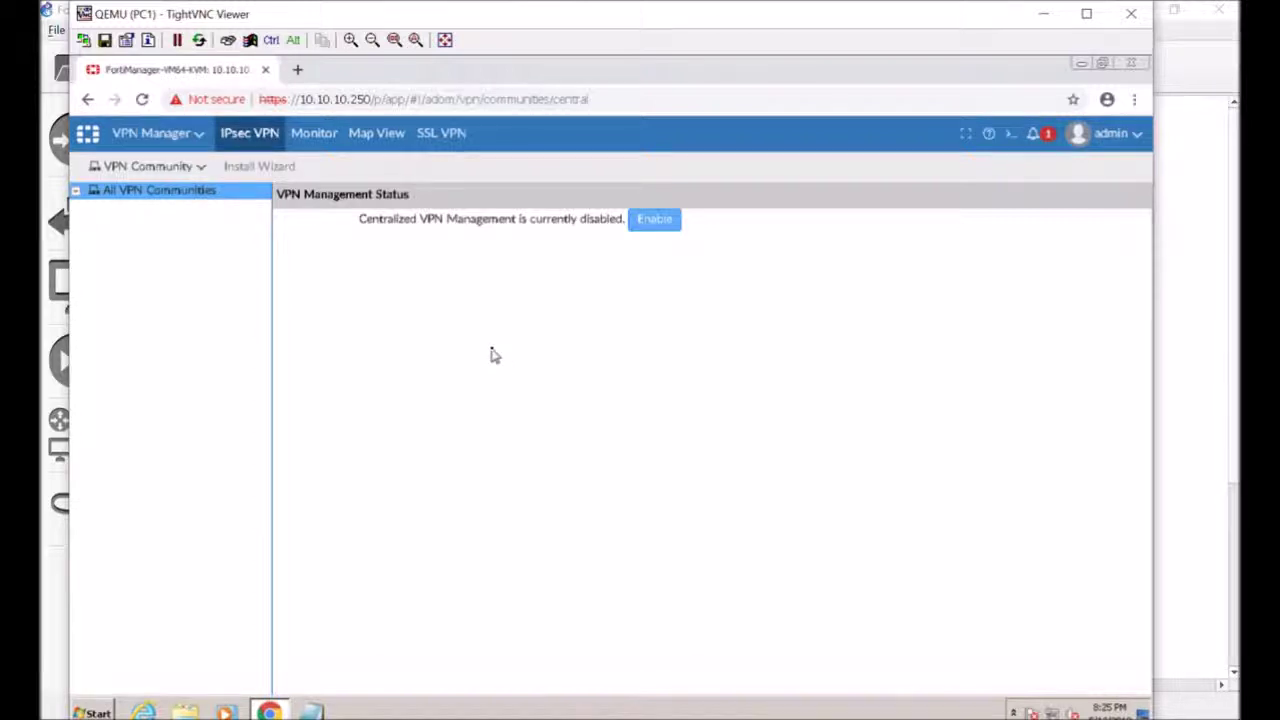
{"action": "left_click", "coordinate": [320, 140]}
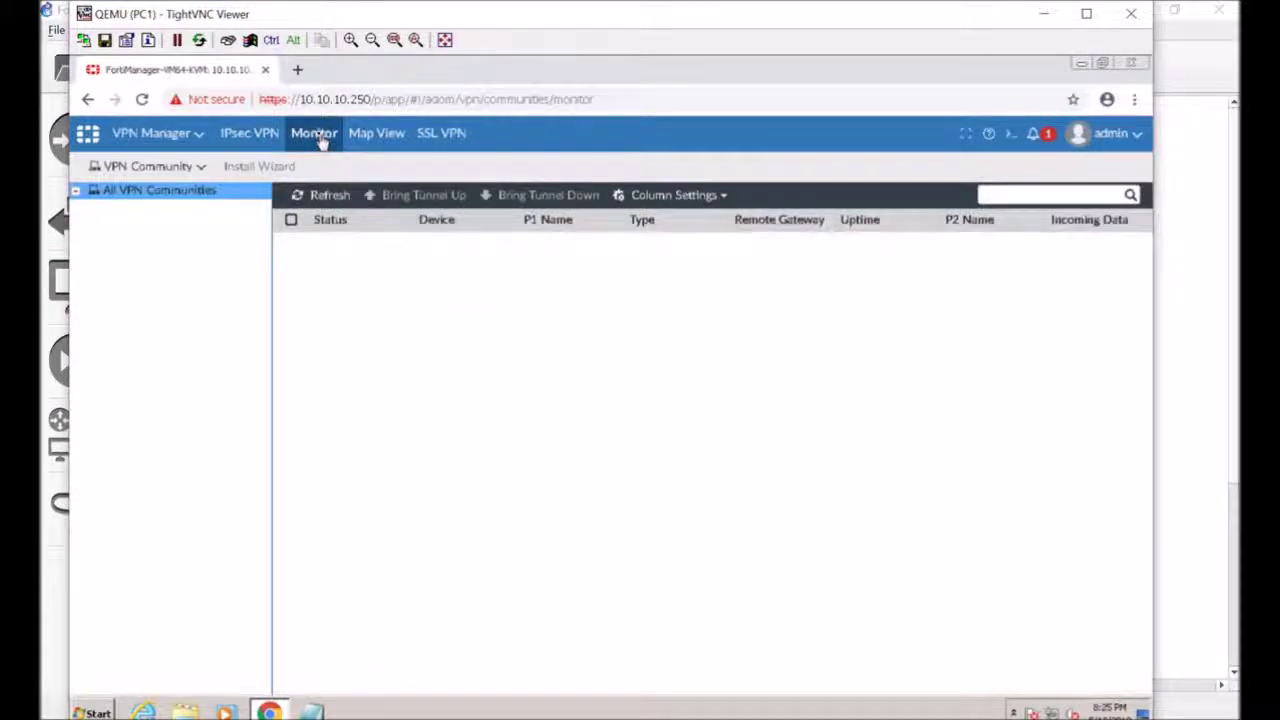
{"action": "left_click", "coordinate": [363, 143]}
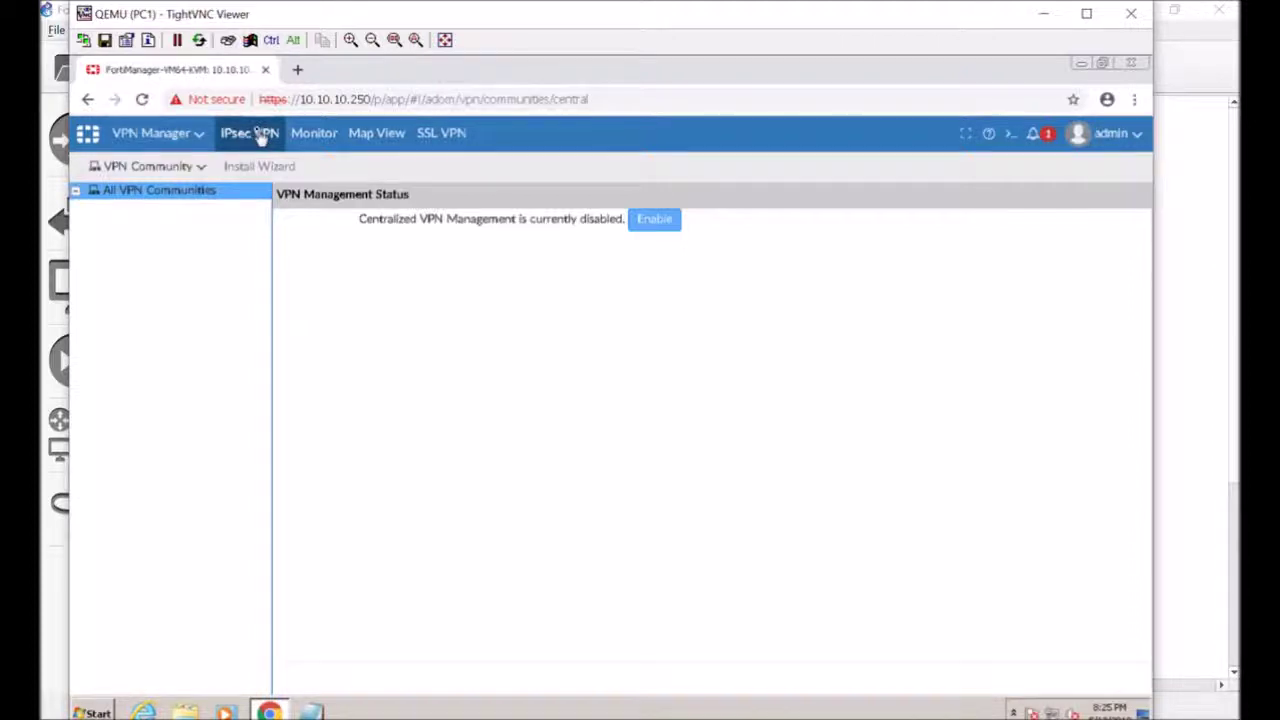
{"action": "left_click", "coordinate": [199, 135]}
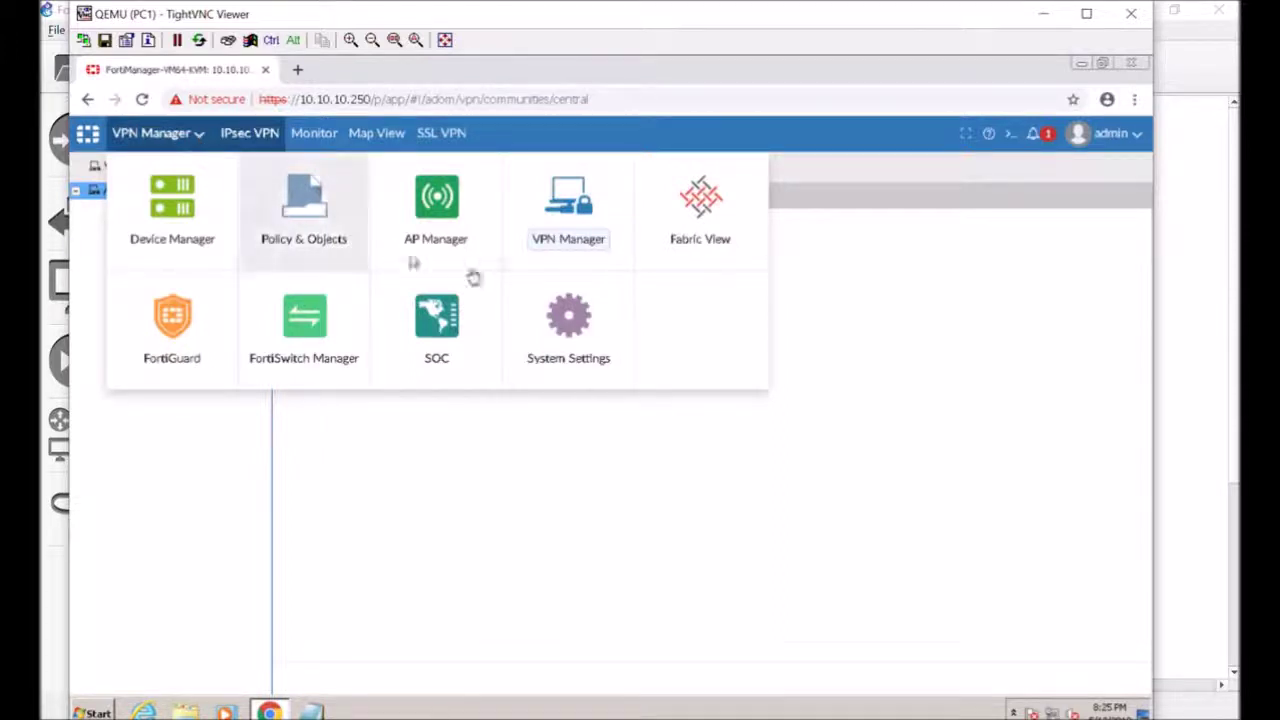
{"action": "left_click", "coordinate": [716, 244]}
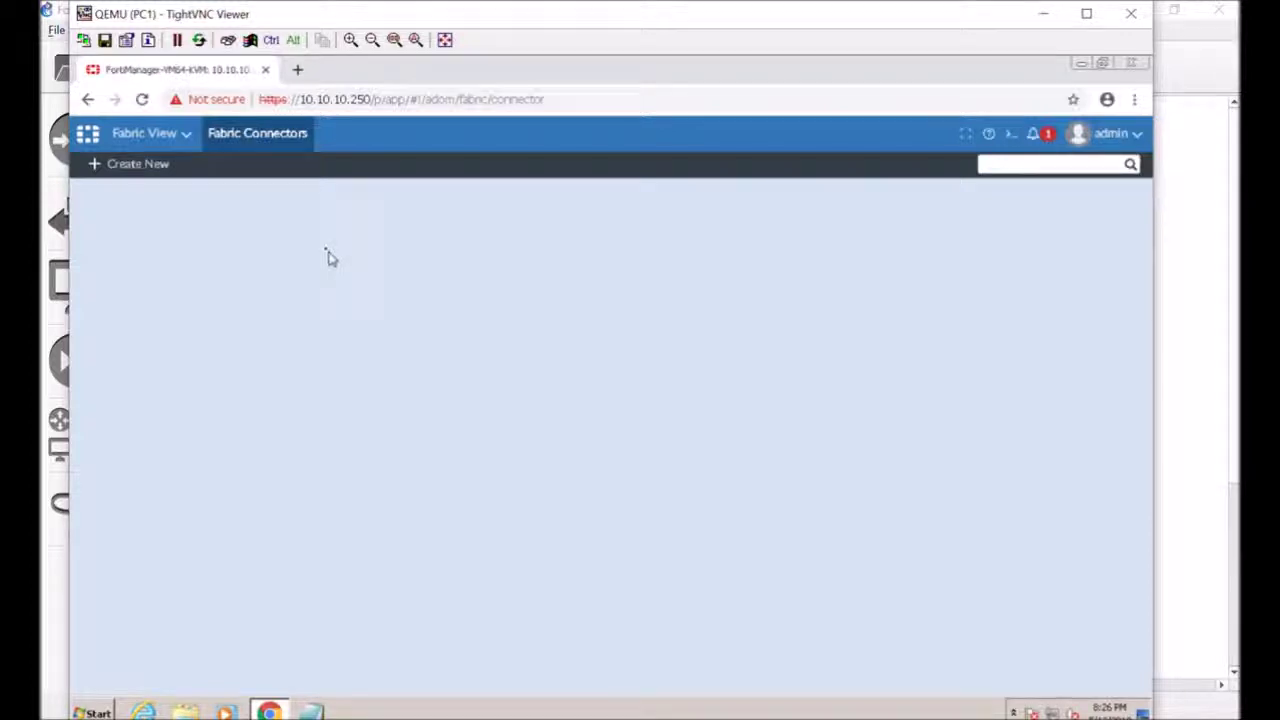
Switch from Fabric View to FortiGuard's Licensing Status page
{"action": "left_click", "coordinate": [177, 134]}
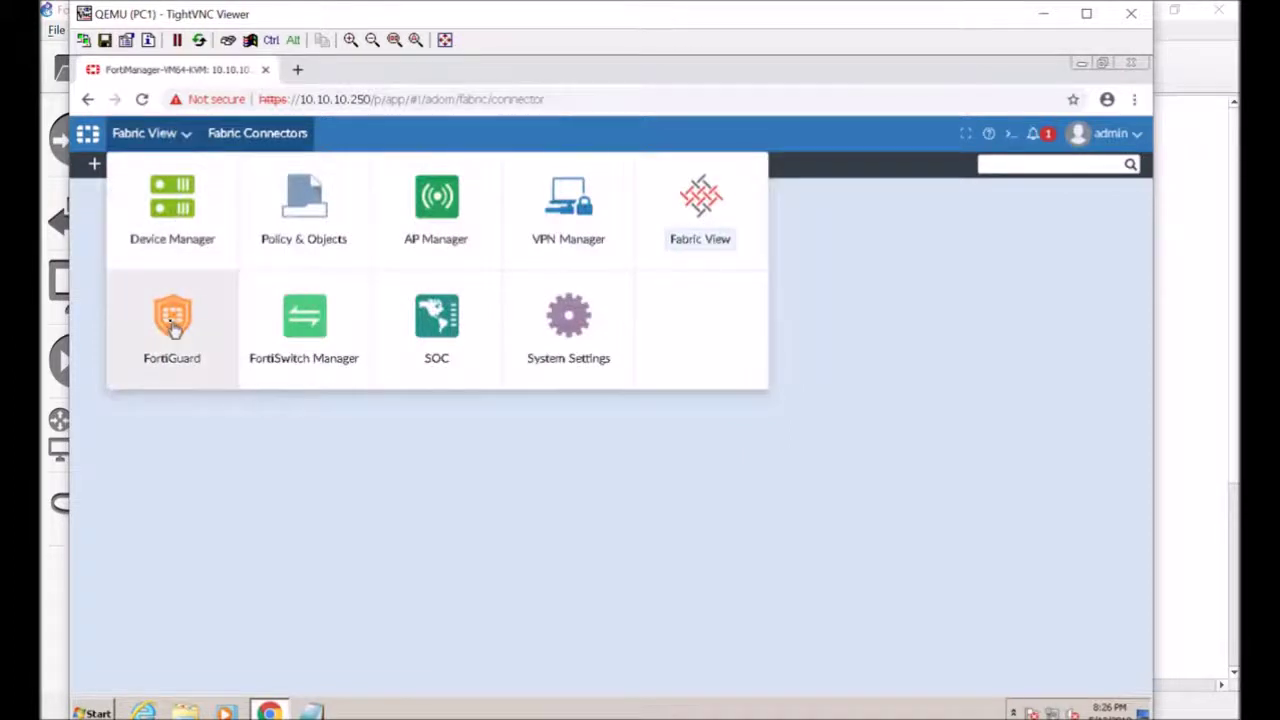
{"action": "left_click", "coordinate": [171, 327]}
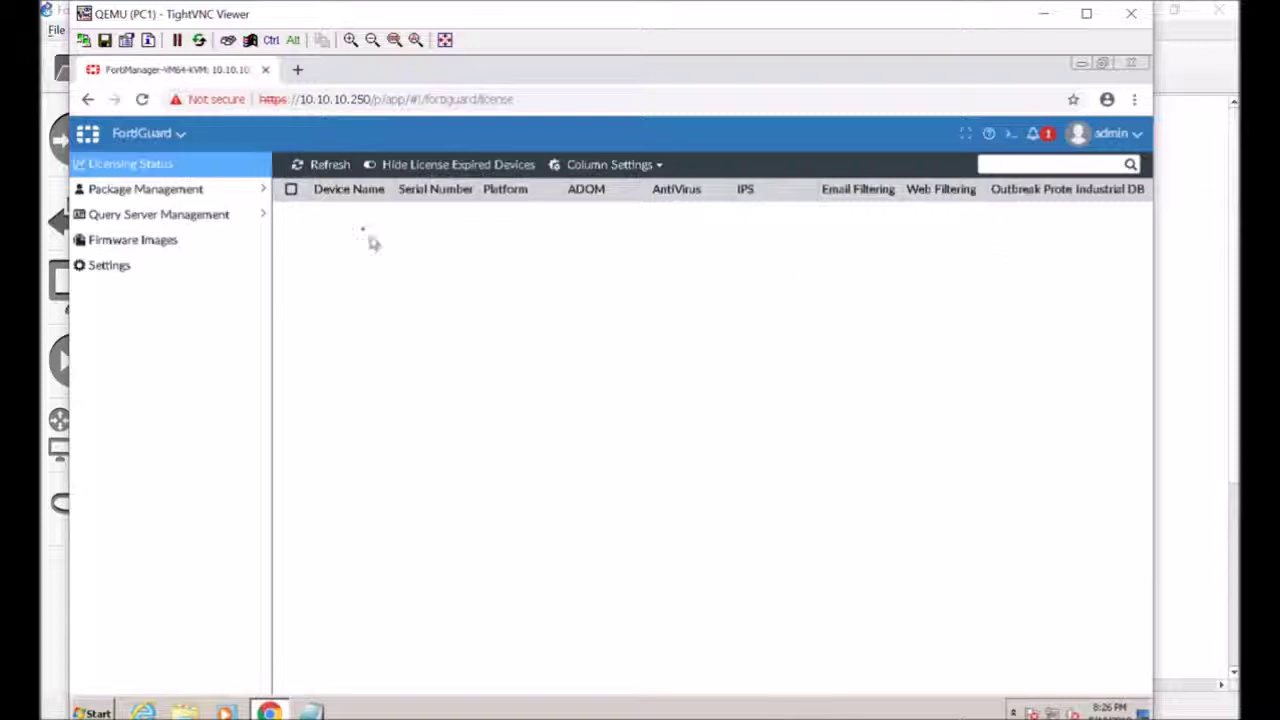
Show Package Management Receive Status, listing the VCM Signature package version 1.00222
{"action": "left_click", "coordinate": [250, 192]}
{"action": "left_click", "coordinate": [240, 217]}
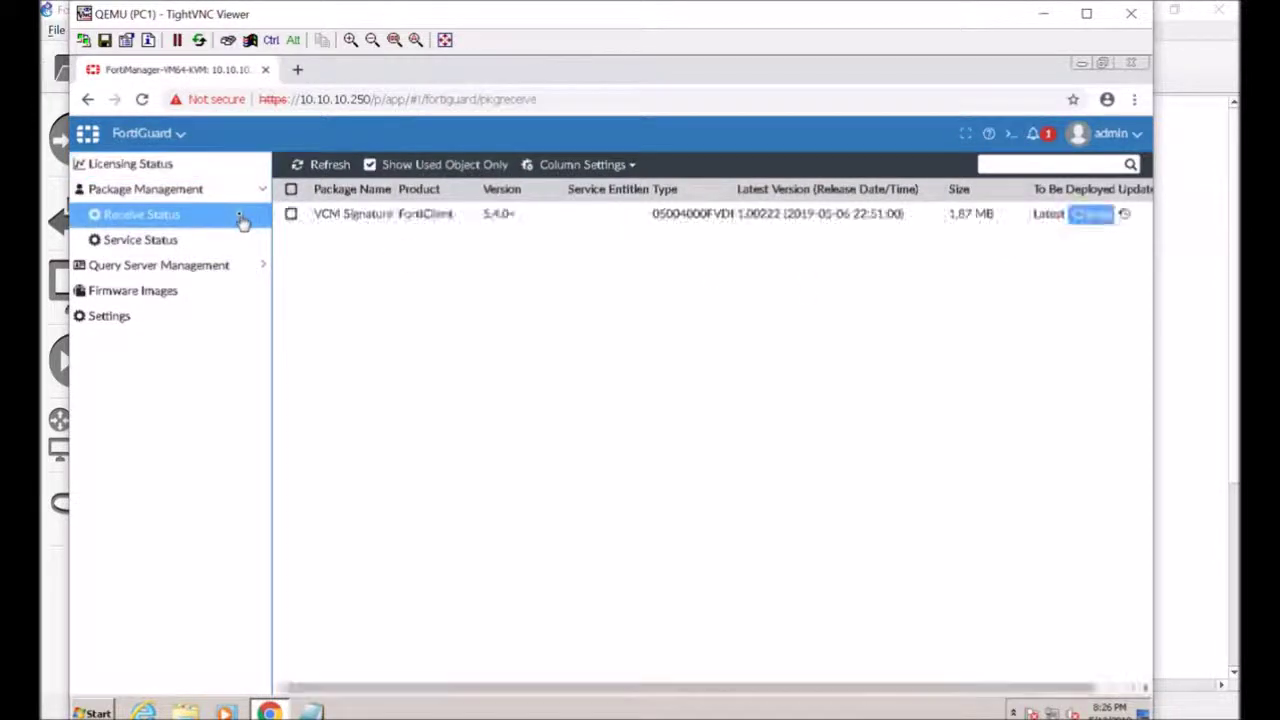
Compare package Receive and Service Status, then show the query server's received Web and Email Filter databases
{"action": "left_click", "coordinate": [232, 240]}
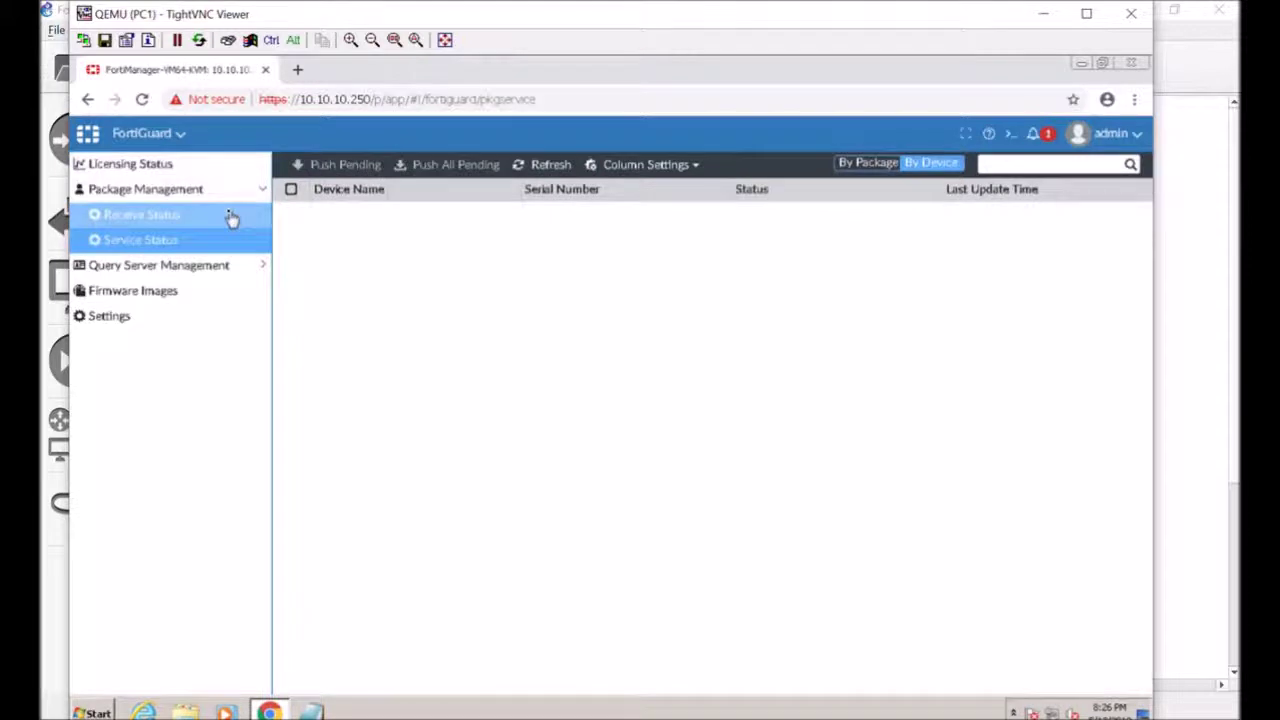
{"action": "left_click", "coordinate": [231, 218]}
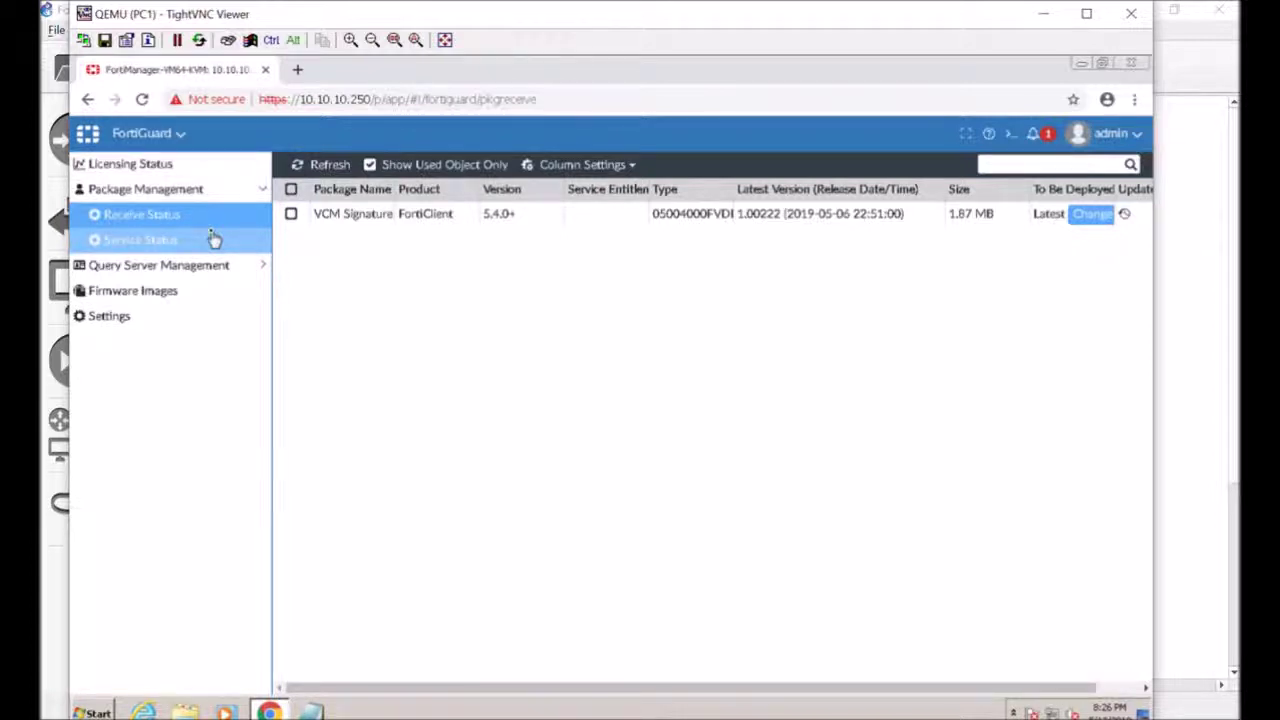
{"action": "left_click", "coordinate": [213, 238]}
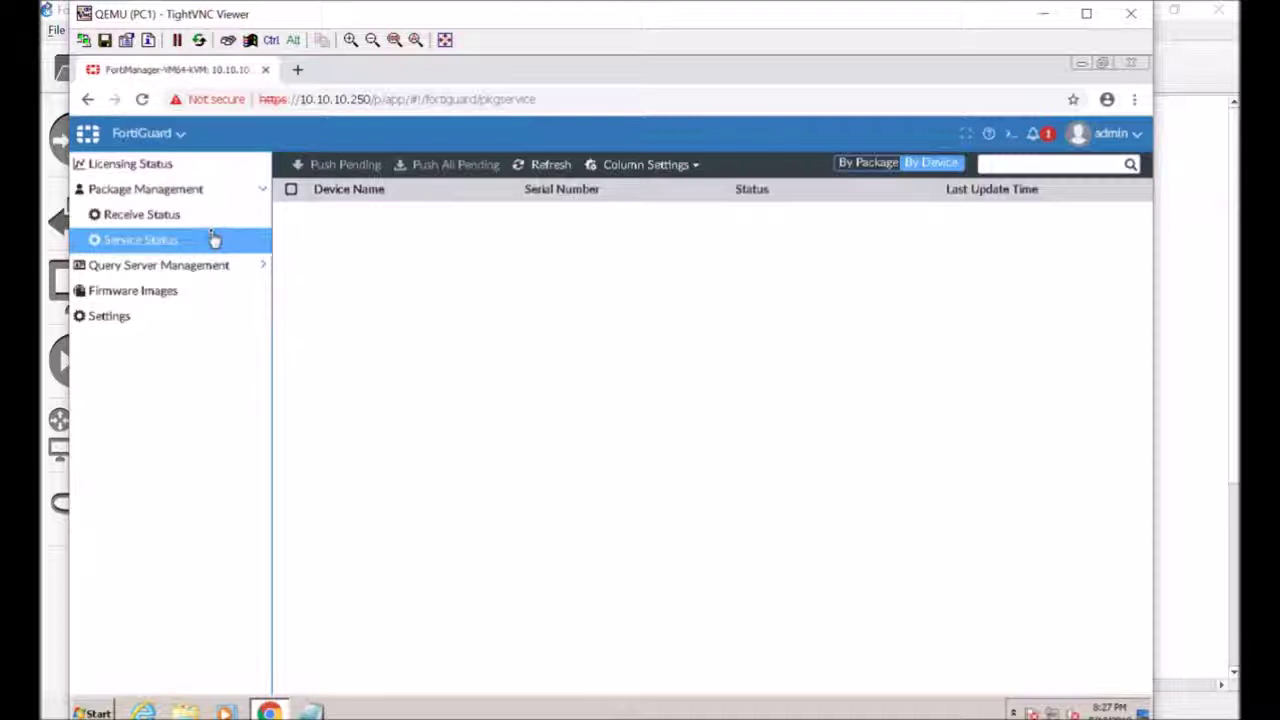
{"action": "left_click", "coordinate": [218, 229]}
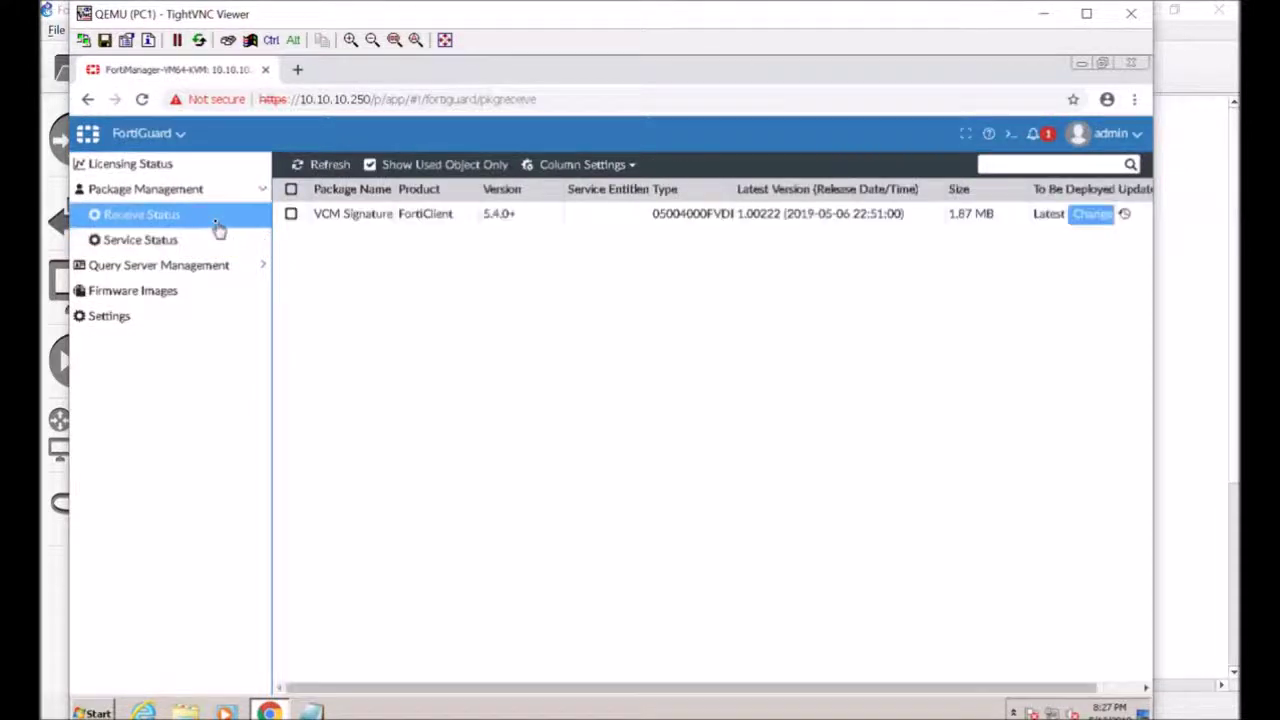
{"action": "left_click", "coordinate": [210, 242]}
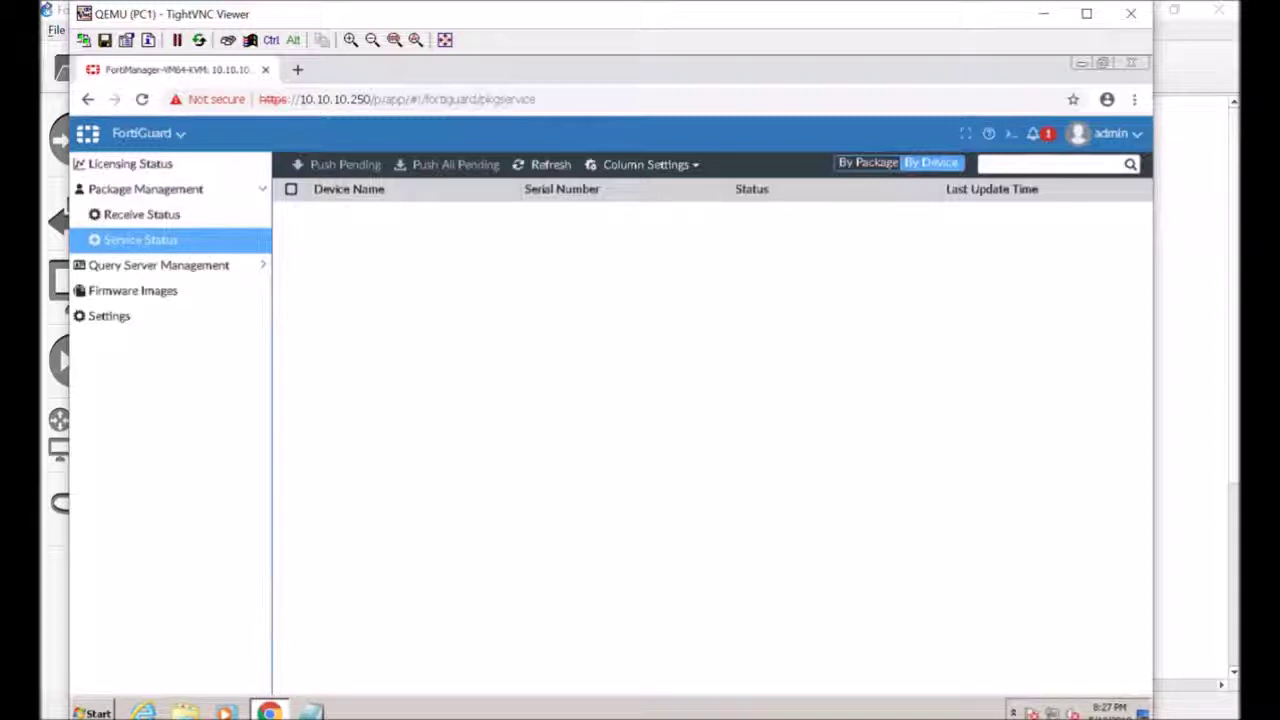
{"action": "left_click", "coordinate": [243, 279]}
{"action": "left_click", "coordinate": [229, 298]}
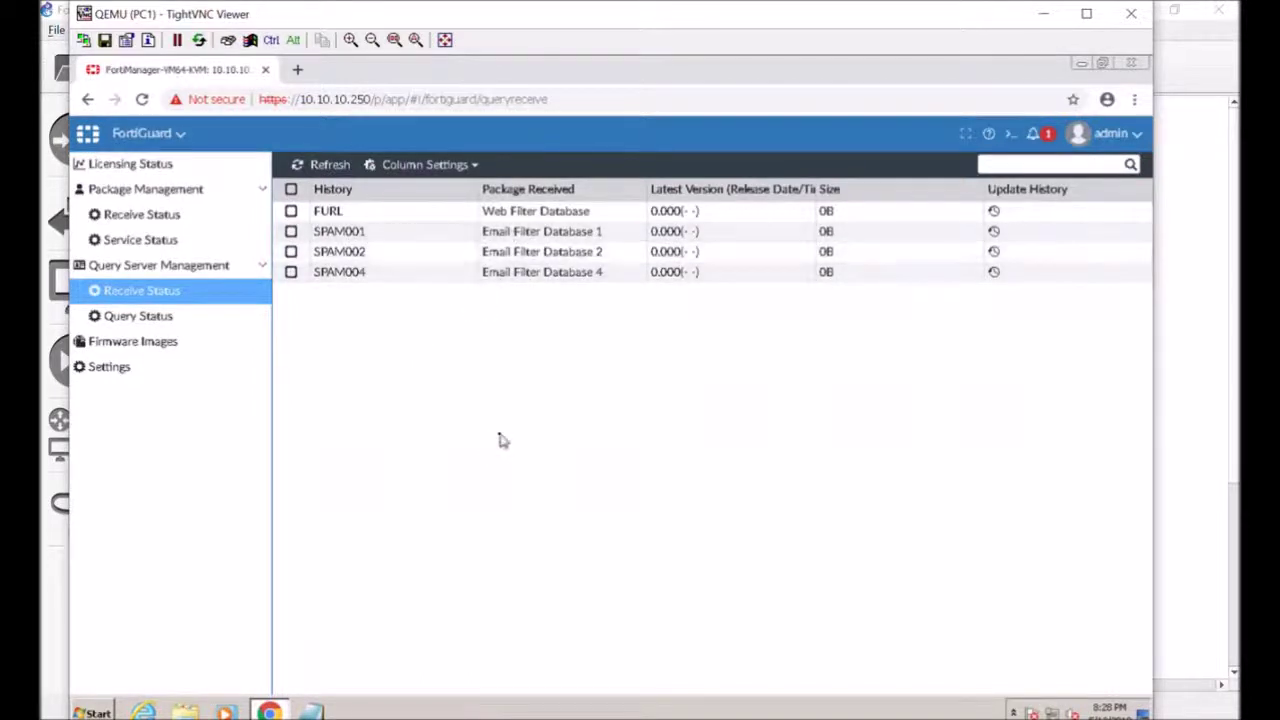
Check the query status charts and firmware images list, then open FortiGuard Settings
{"action": "left_click", "coordinate": [218, 322]}
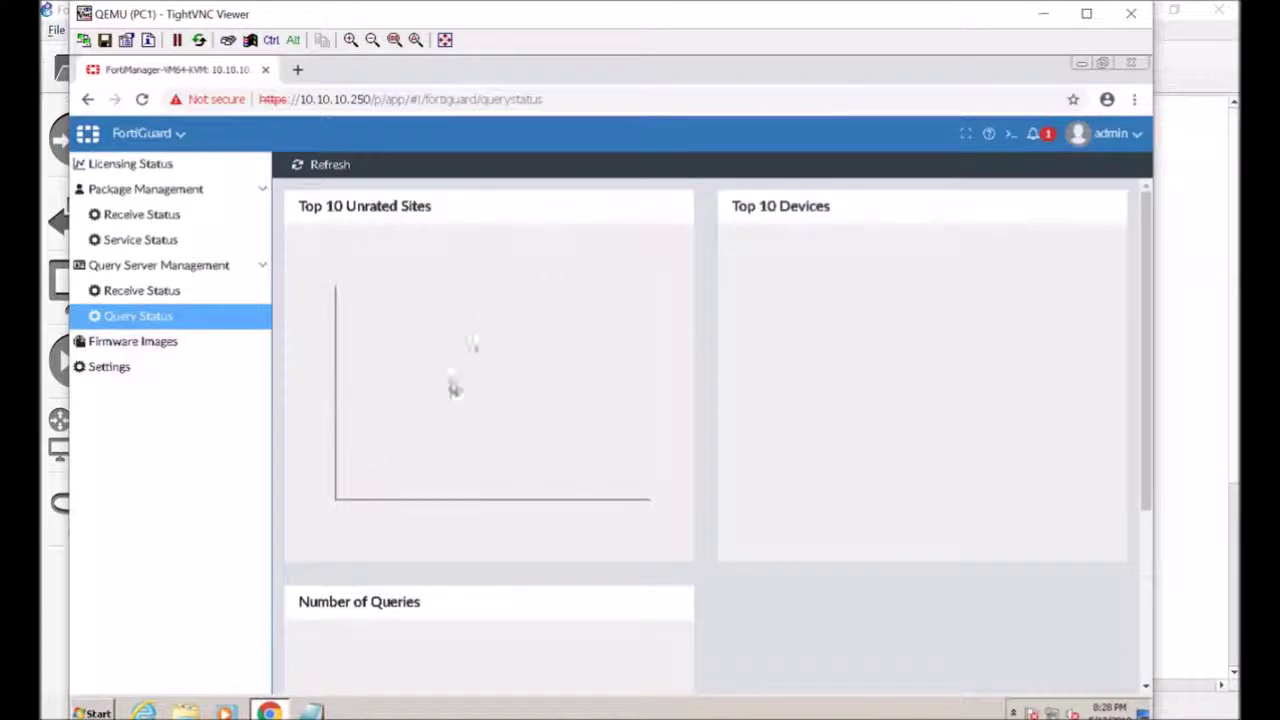
{"action": "left_click", "coordinate": [190, 351]}
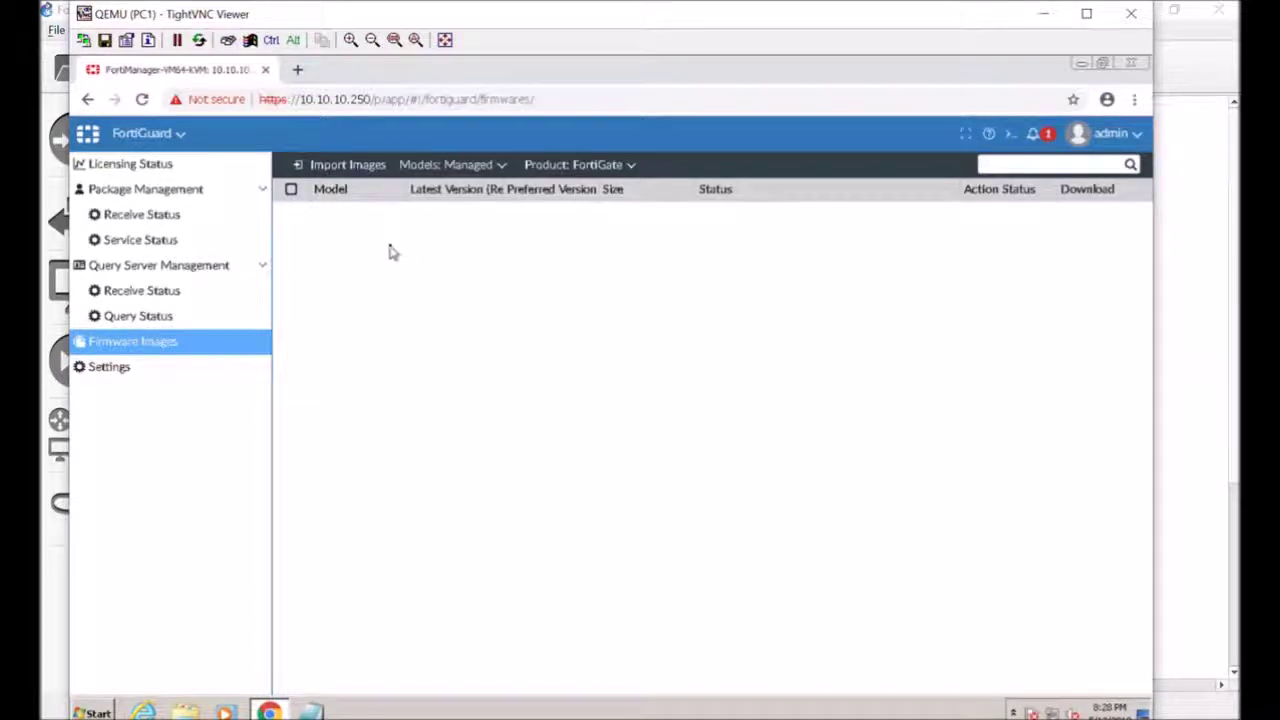
{"action": "left_click", "coordinate": [205, 366]}
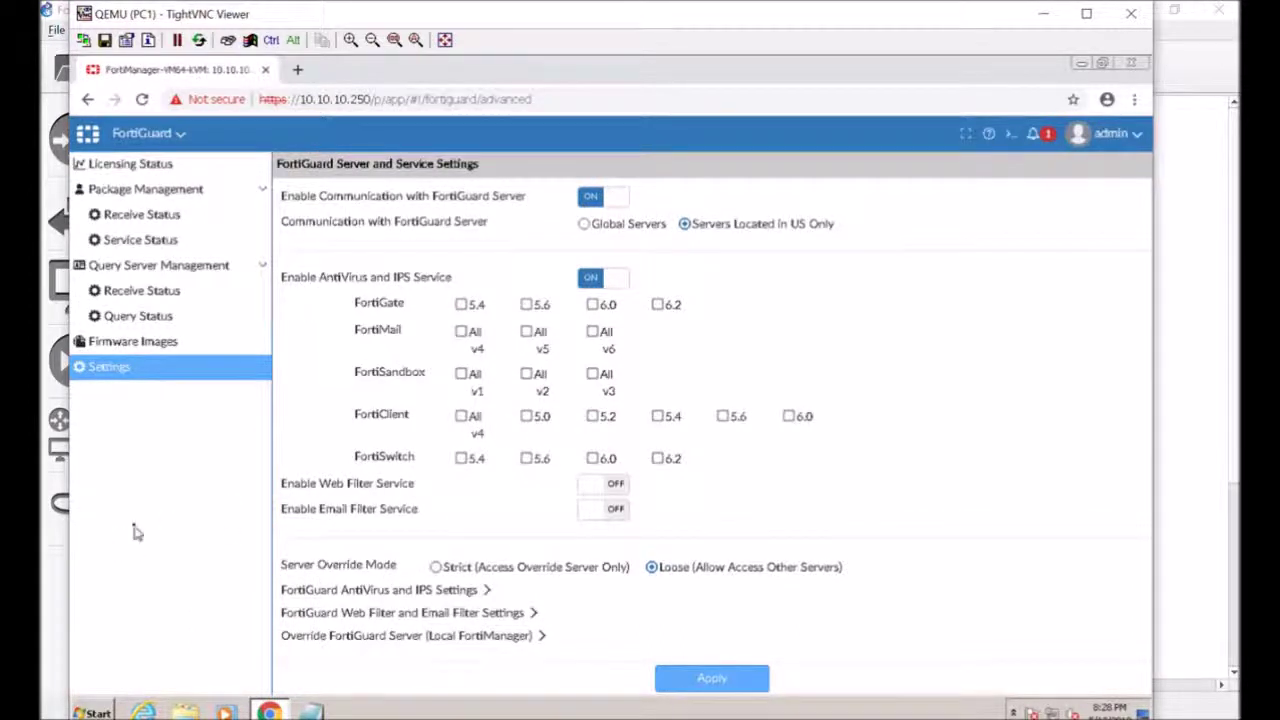
Bring up the module chooser over the FortiGuard Settings page
{"action": "left_click", "coordinate": [156, 138]}
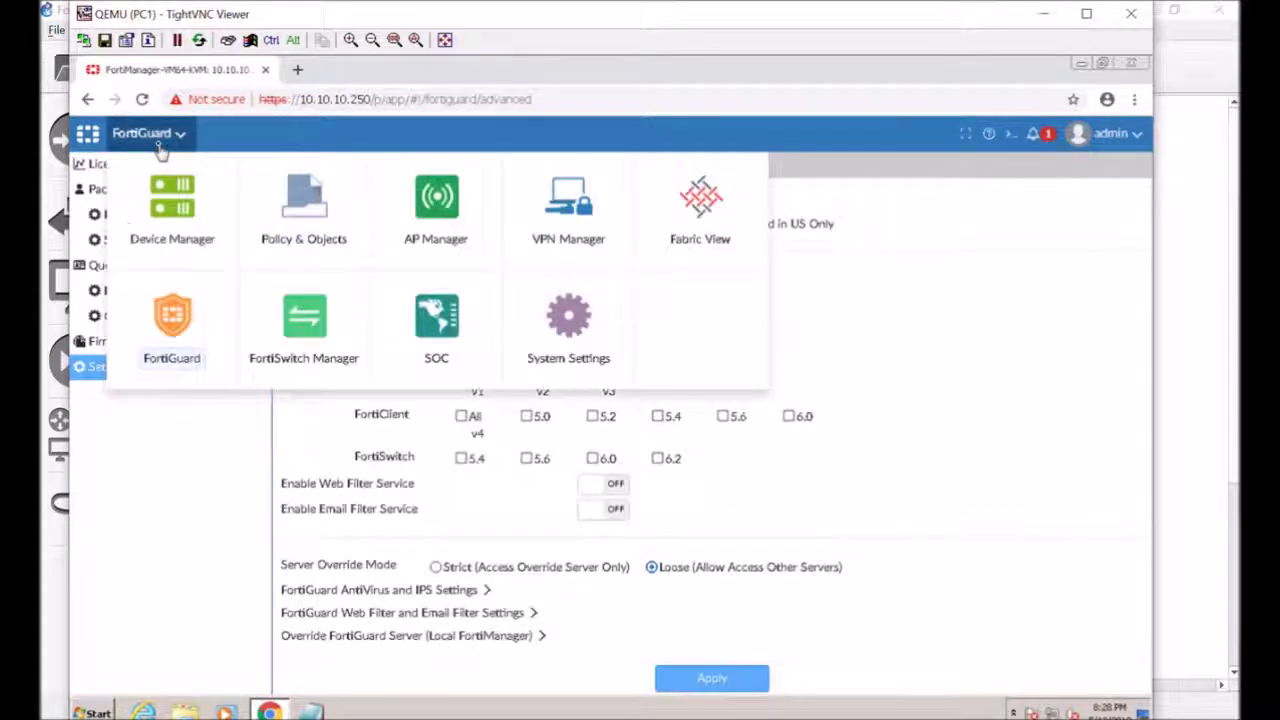
Visit FortiSwitch Manager, then open SOC's Device Status monitor showing 0 devices
{"action": "left_click", "coordinate": [320, 338]}
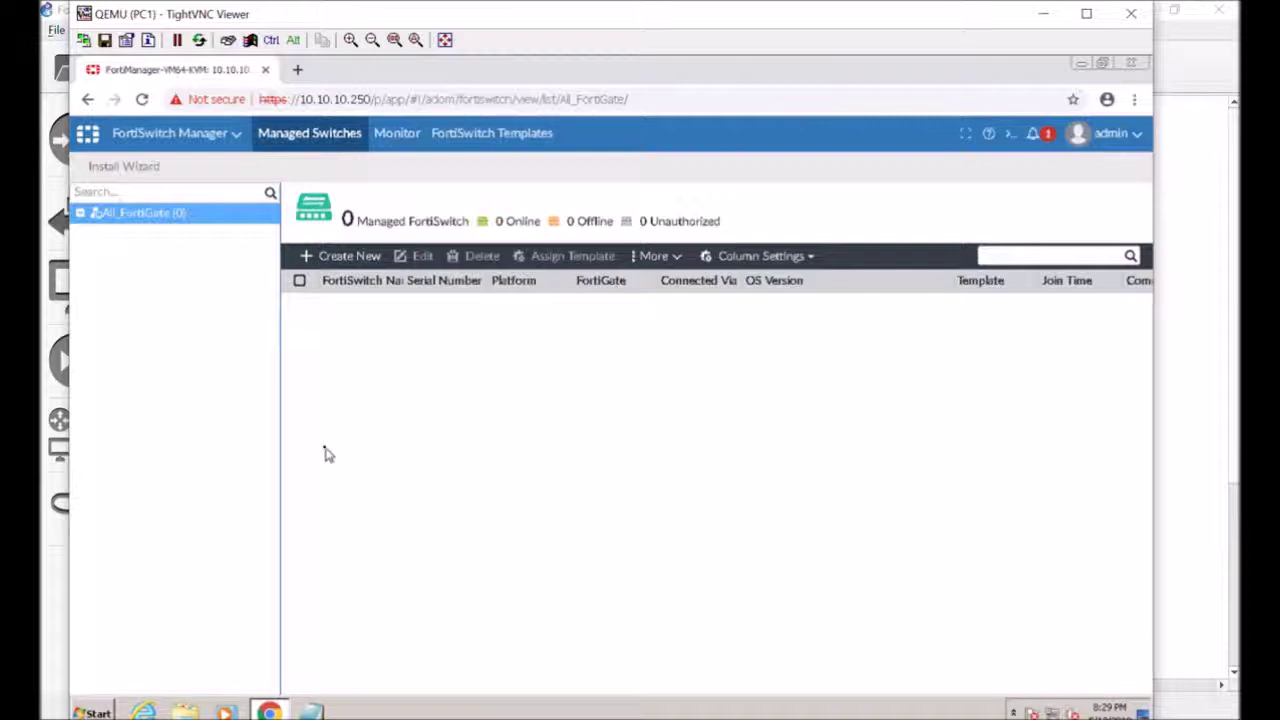
{"action": "left_click", "coordinate": [217, 140]}
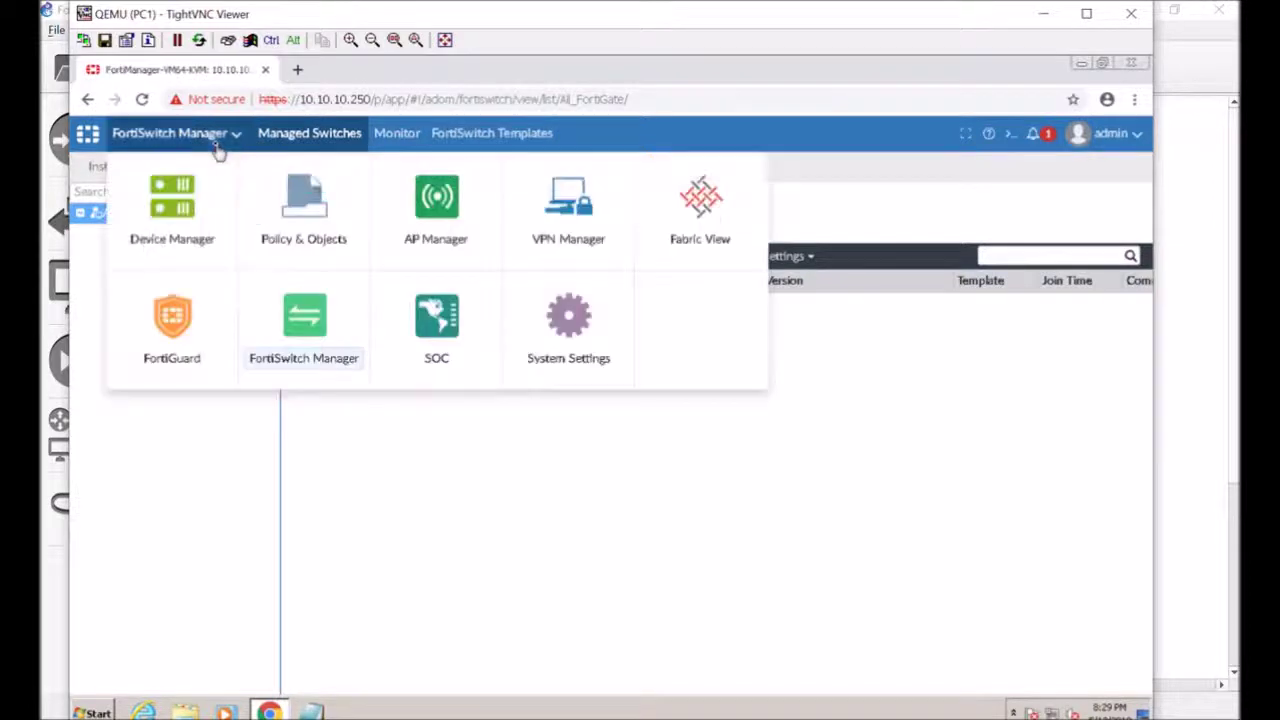
{"action": "left_click", "coordinate": [449, 334]}
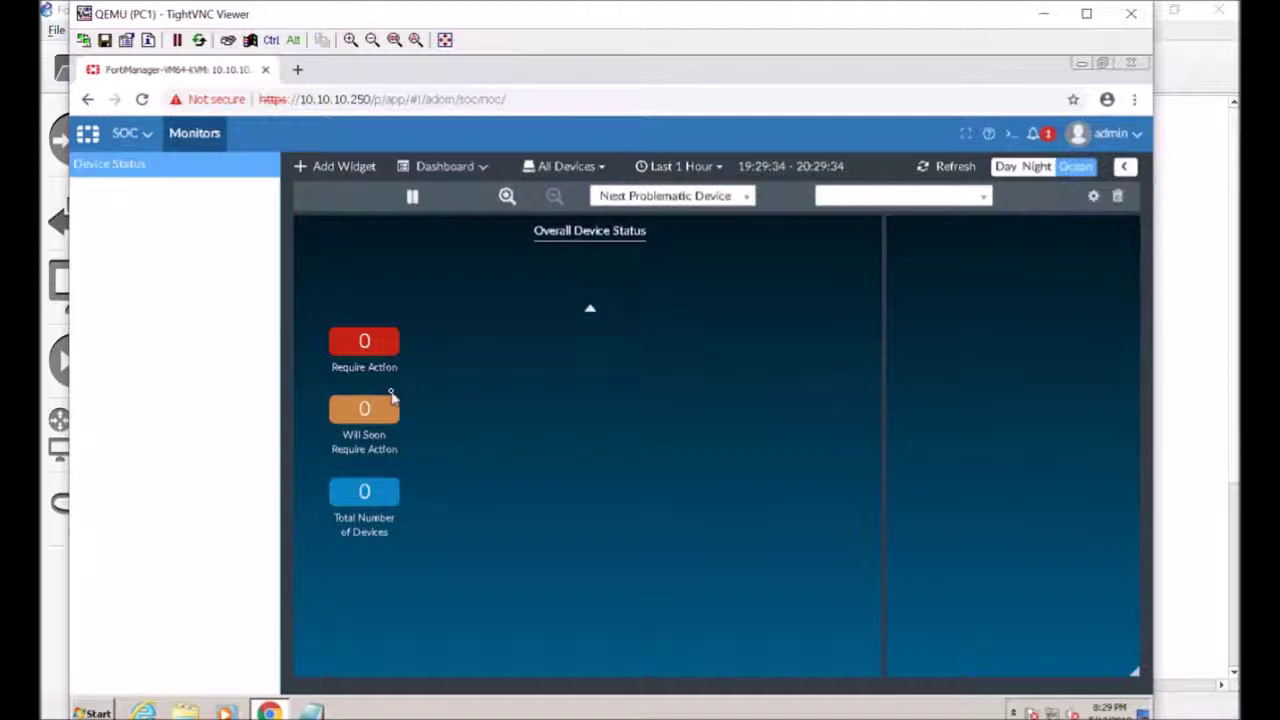
Go from the SOC device status dashboard to System Settings via the module launcher, showing the root ADOM
{"action": "left_click", "coordinate": [145, 134]}
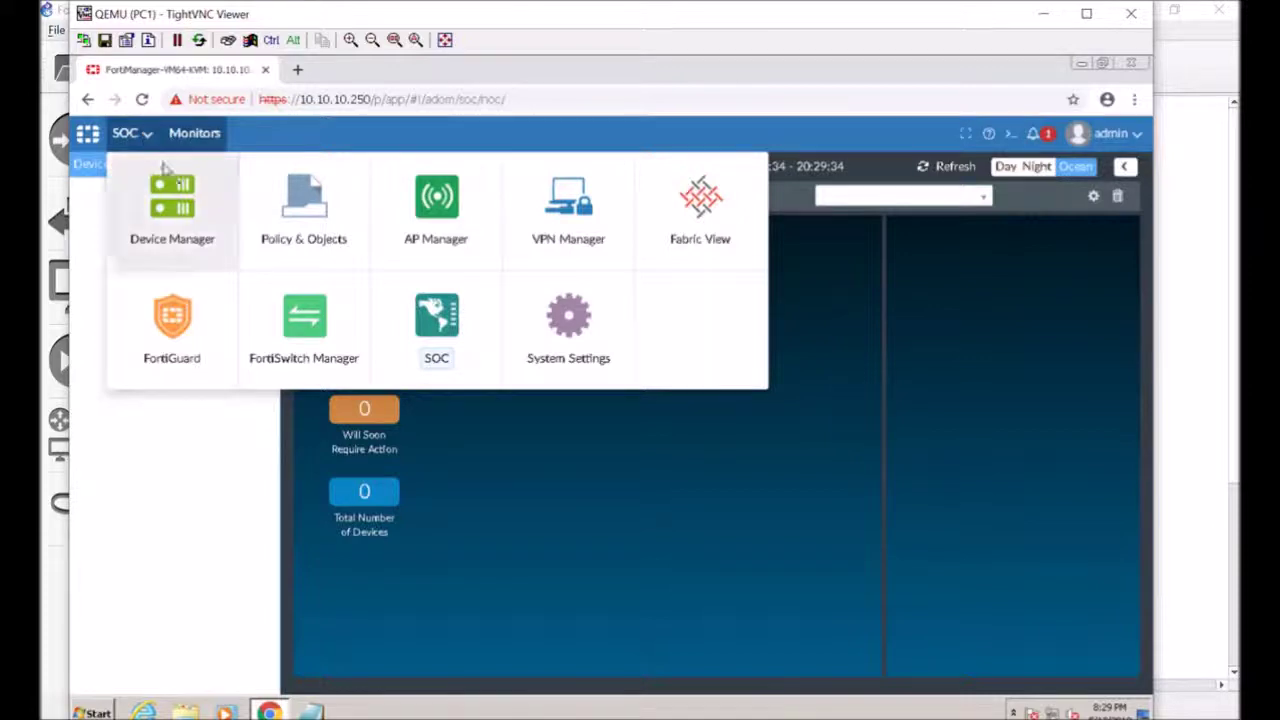
{"action": "left_click", "coordinate": [432, 343]}
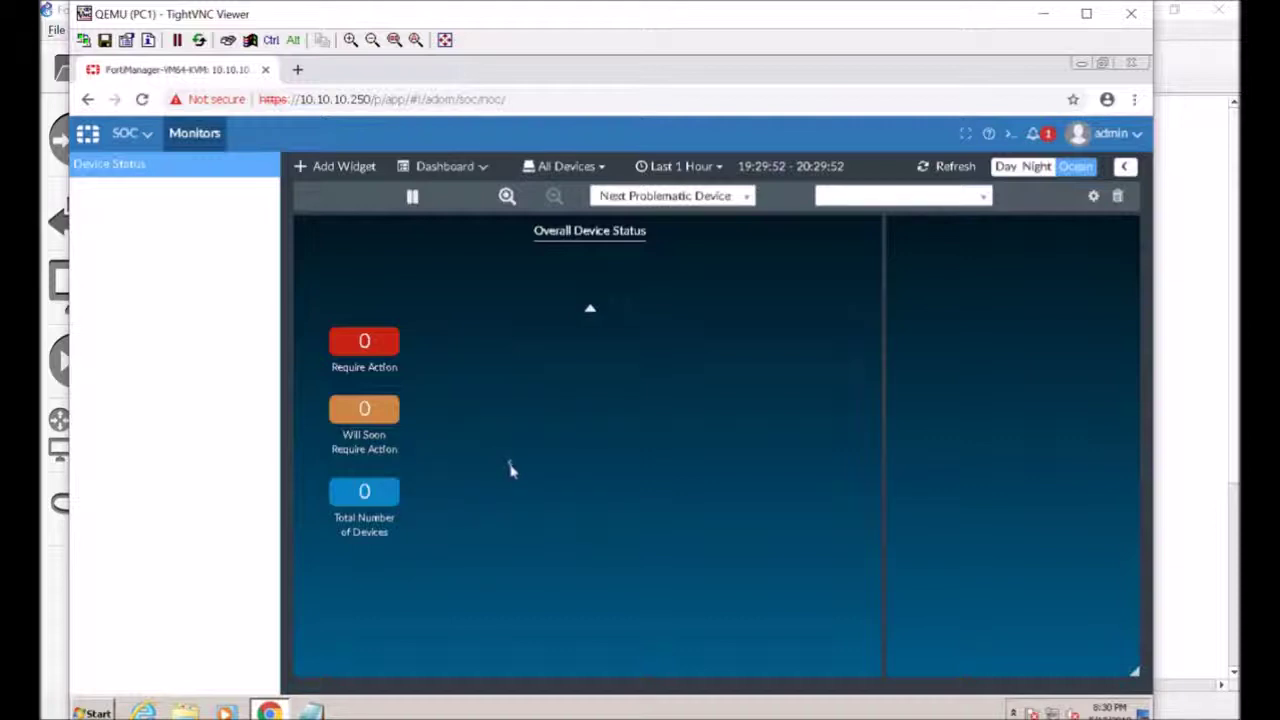
{"action": "left_click", "coordinate": [124, 138]}
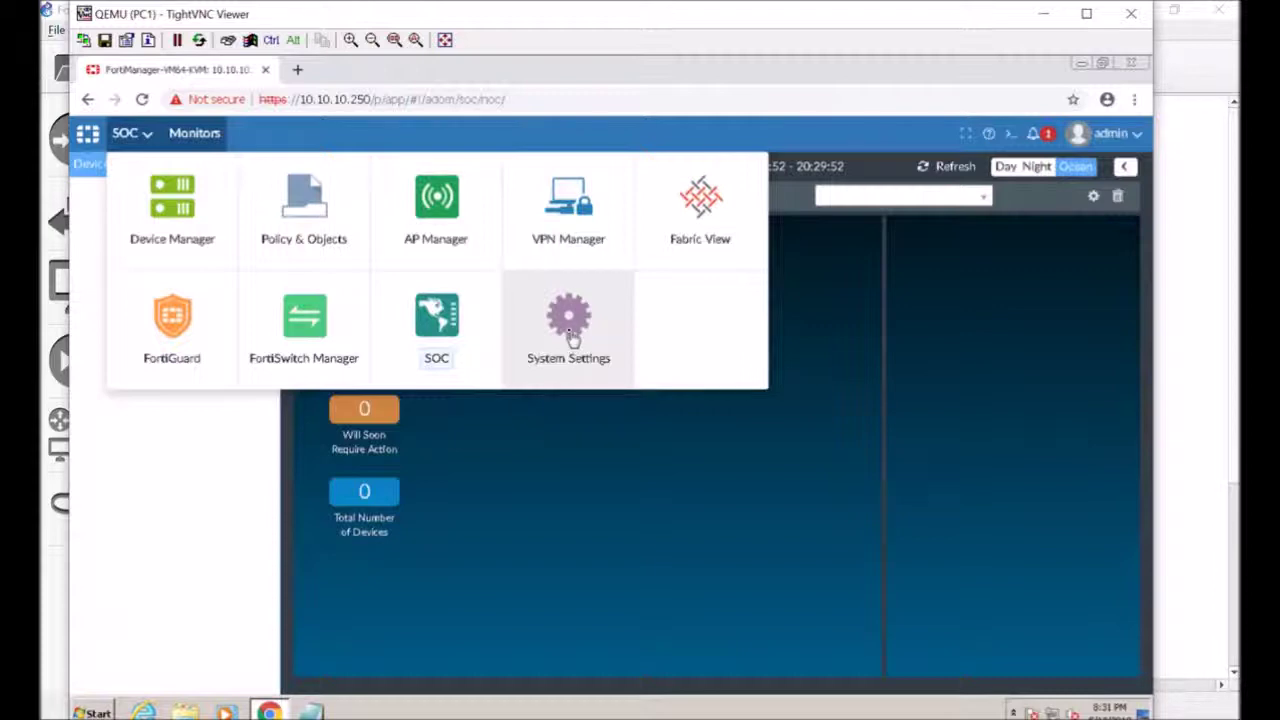
{"action": "left_click", "coordinate": [570, 340]}
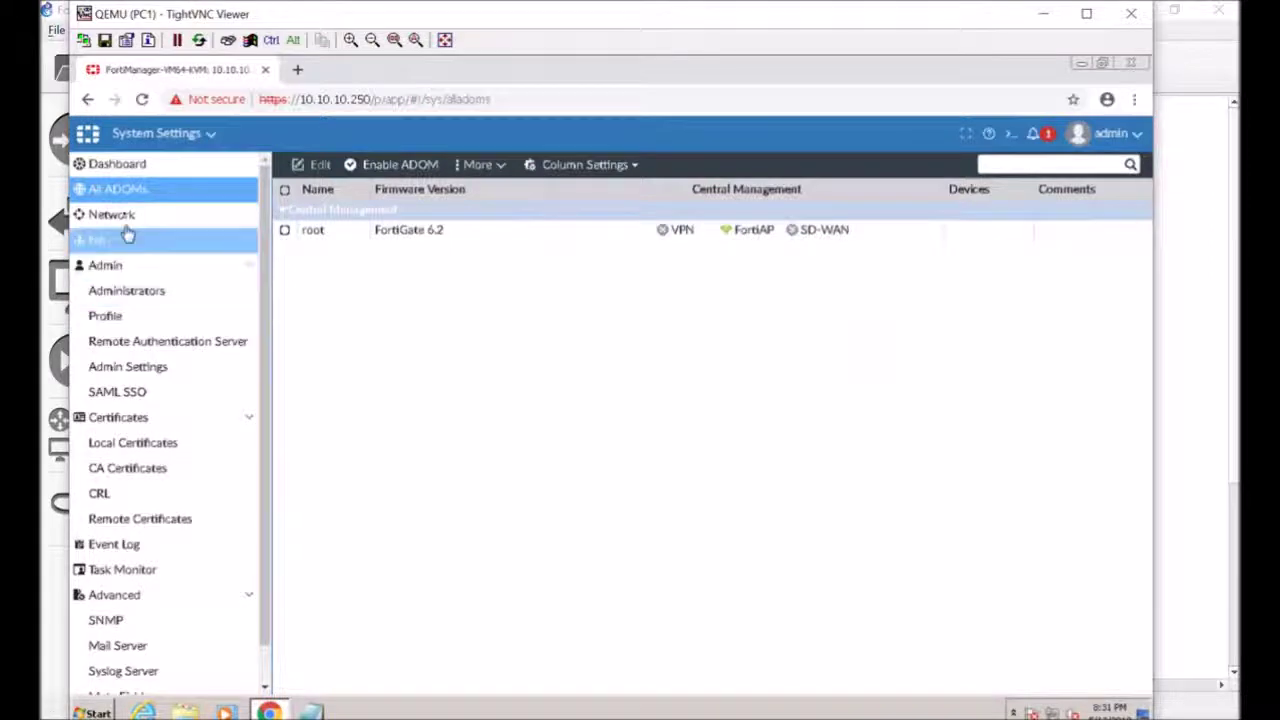
Turn on FortiAnalyzer Features in the dashboard's System Information and confirm the device restart
{"action": "left_click", "coordinate": [125, 164]}
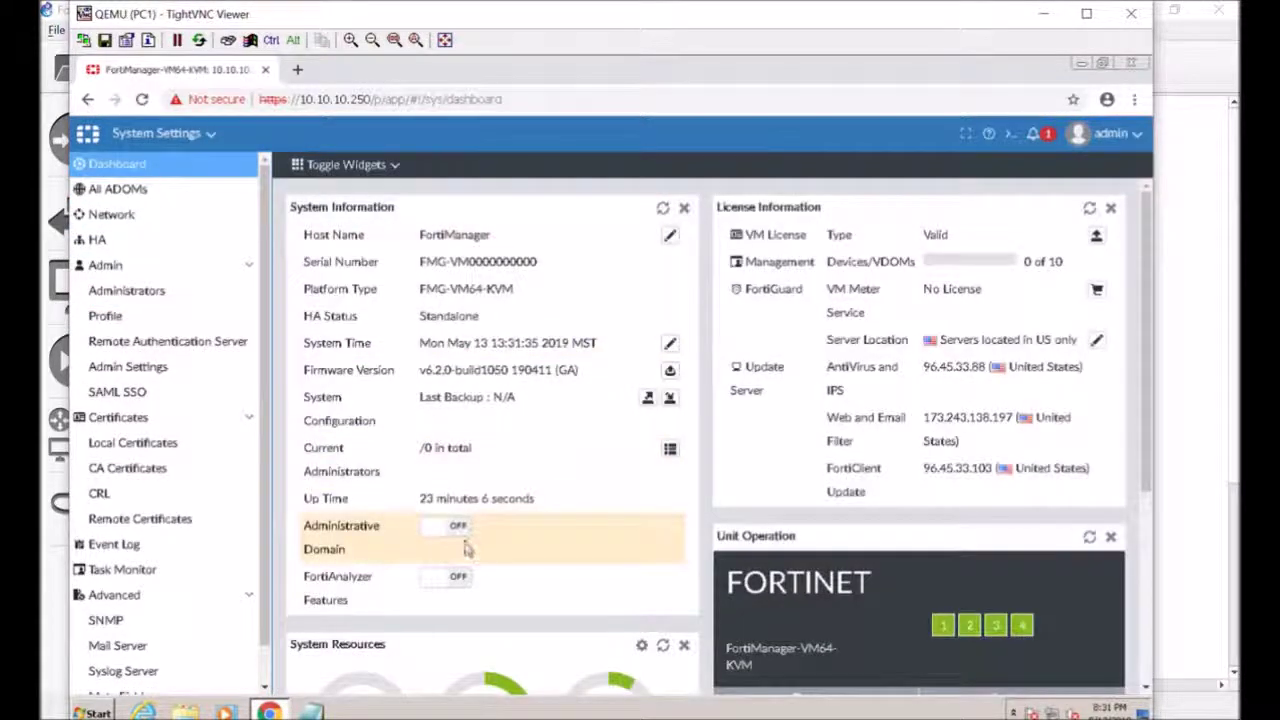
{"action": "left_click", "coordinate": [459, 580]}
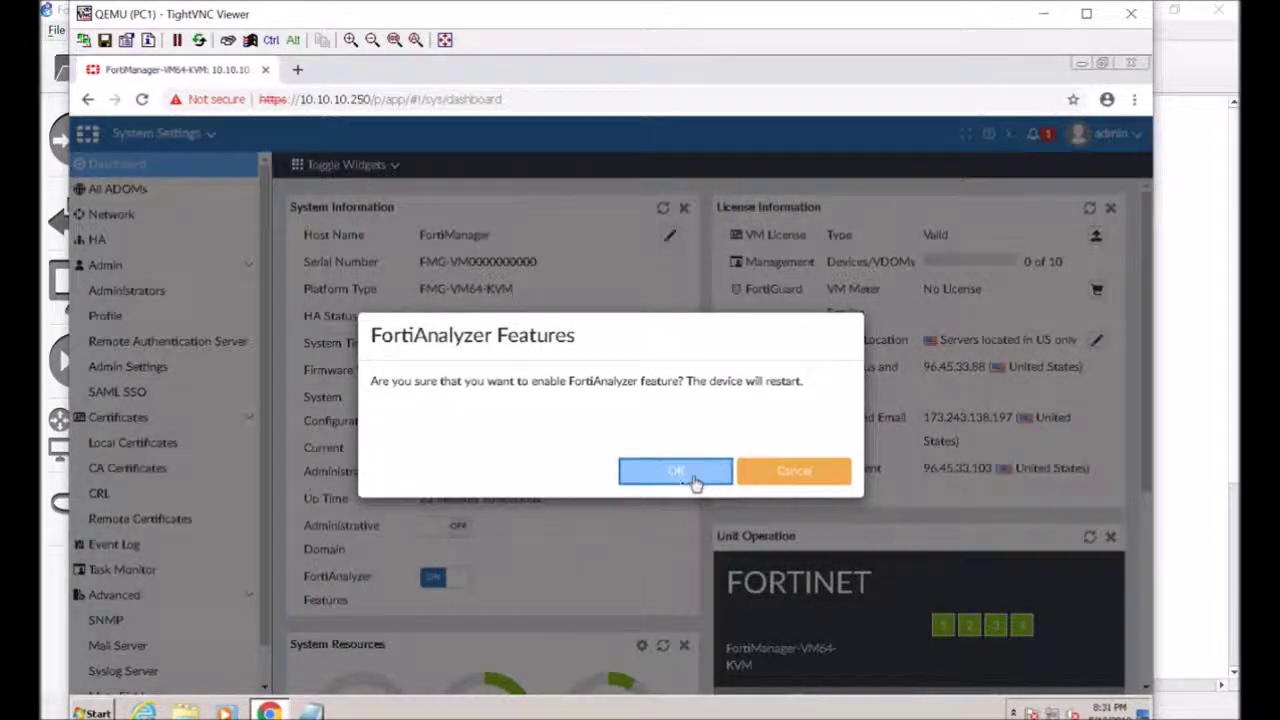
{"action": "left_click", "coordinate": [692, 478]}
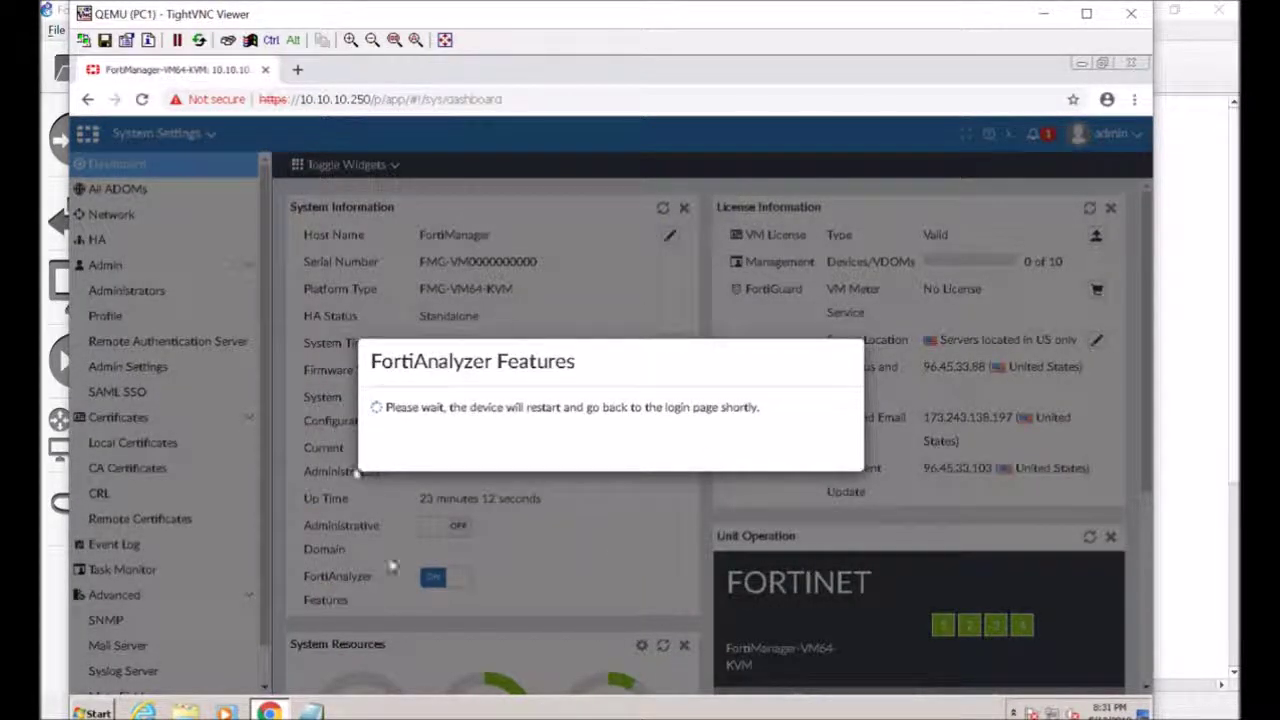